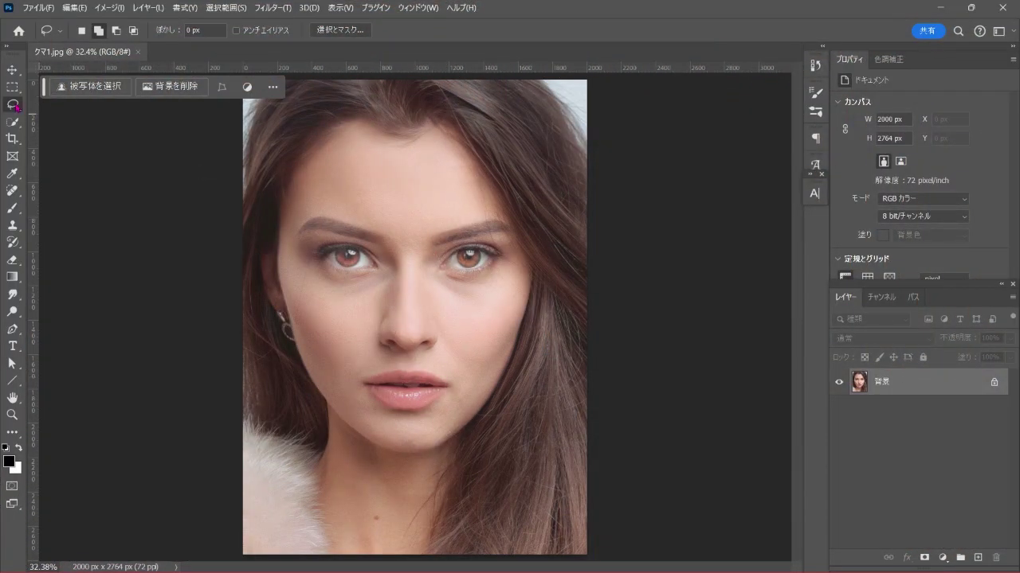
Step: Zoom in and outline the dark shadows under both eyes with the freehand Lasso
right_click(16, 107)
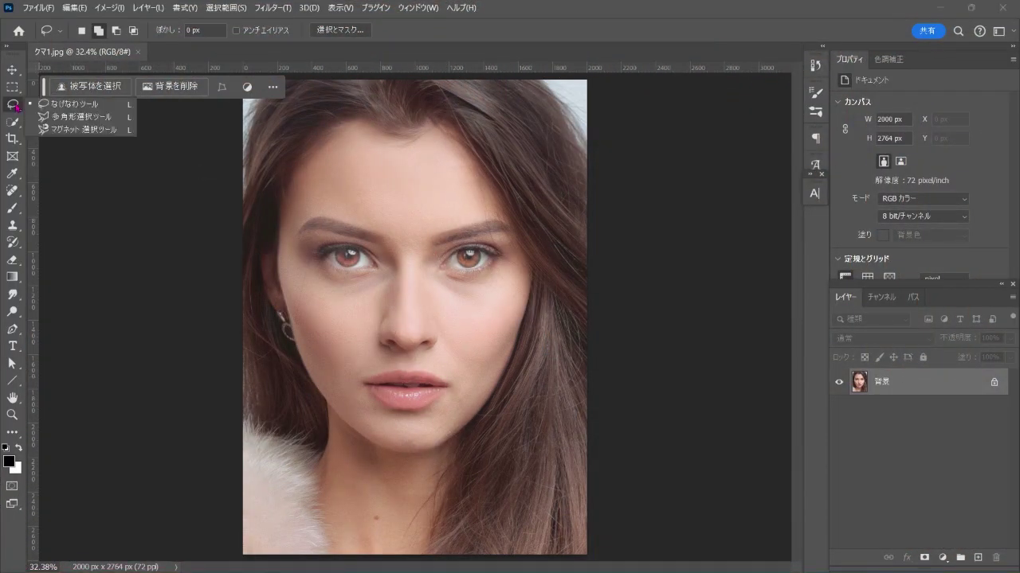
left_click(104, 105)
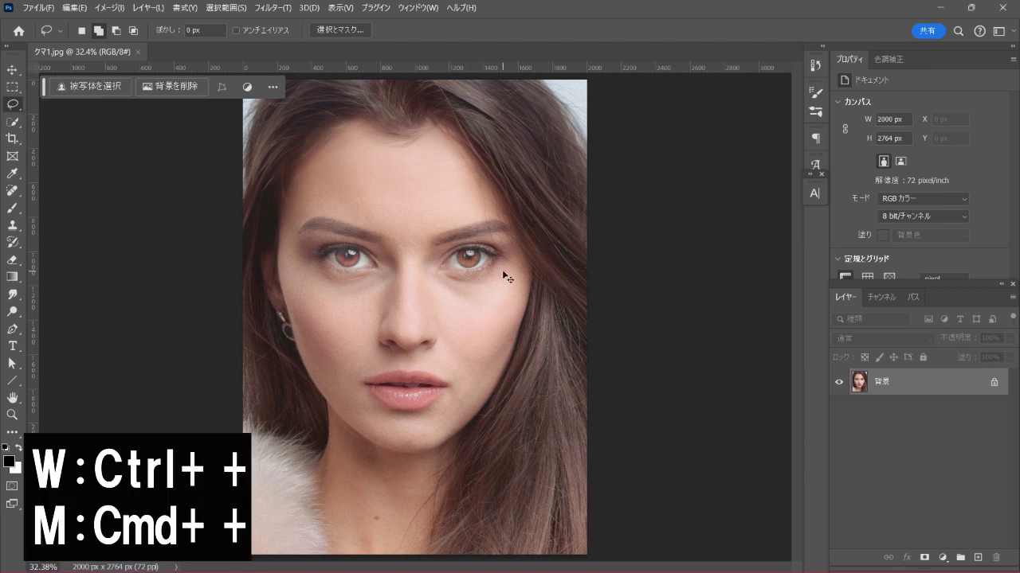
key("ctrl+plus")
key("ctrl+plus")
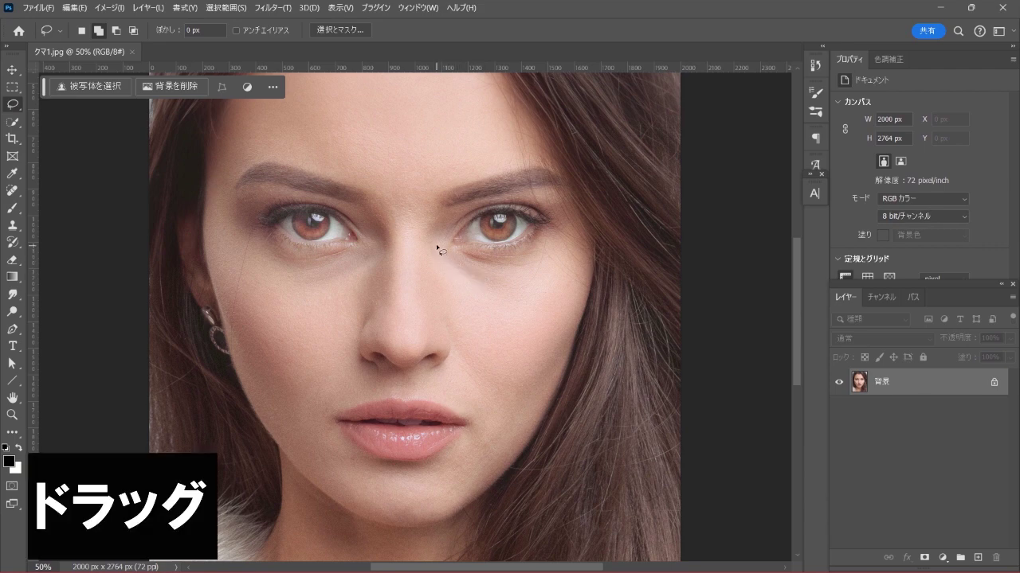
mouse_move(443, 246)
left_mouse_down()
mouse_move(508, 246)
mouse_move(563, 230)
mouse_move(577, 253)
mouse_move(560, 313)
mouse_move(523, 320)
mouse_move(463, 296)
left_mouse_up()
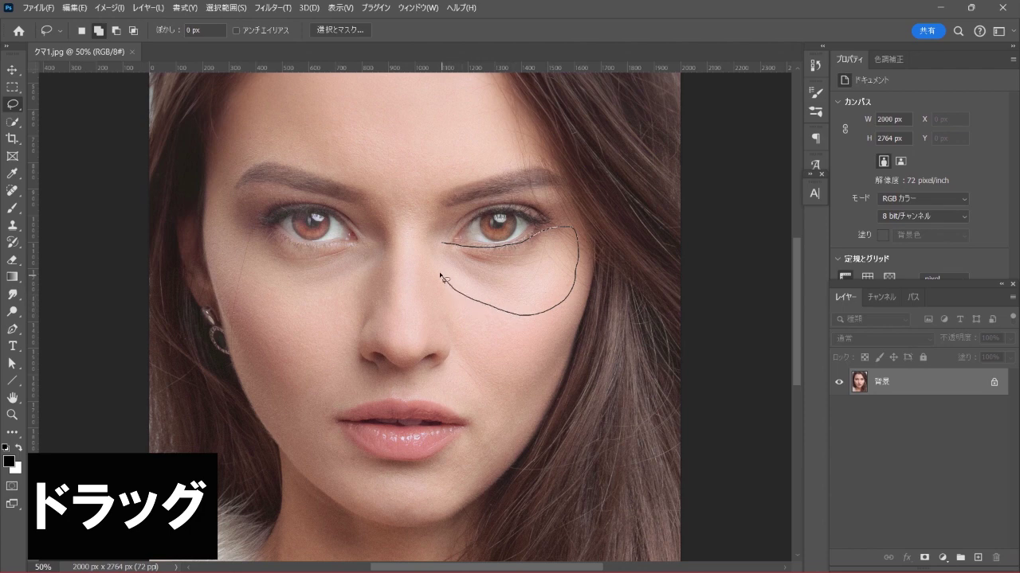
mouse_move(430, 256)
left_mouse_down()
mouse_move(429, 247)
mouse_move(446, 244)
mouse_move(383, 279)
mouse_move(270, 284)
mouse_move(247, 264)
mouse_move(229, 223)
mouse_move(298, 244)
mouse_move(406, 237)
mouse_move(398, 266)
left_mouse_up()
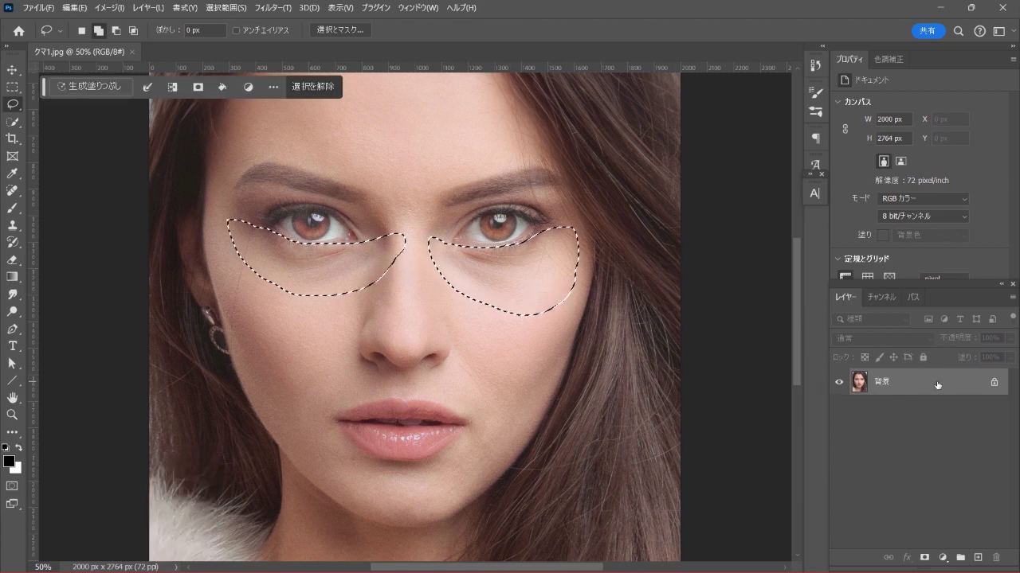
Step: In Quick Mask, apply a Gaussian Blur of radius 20 px to the under-eye mask
left_click(12, 486)
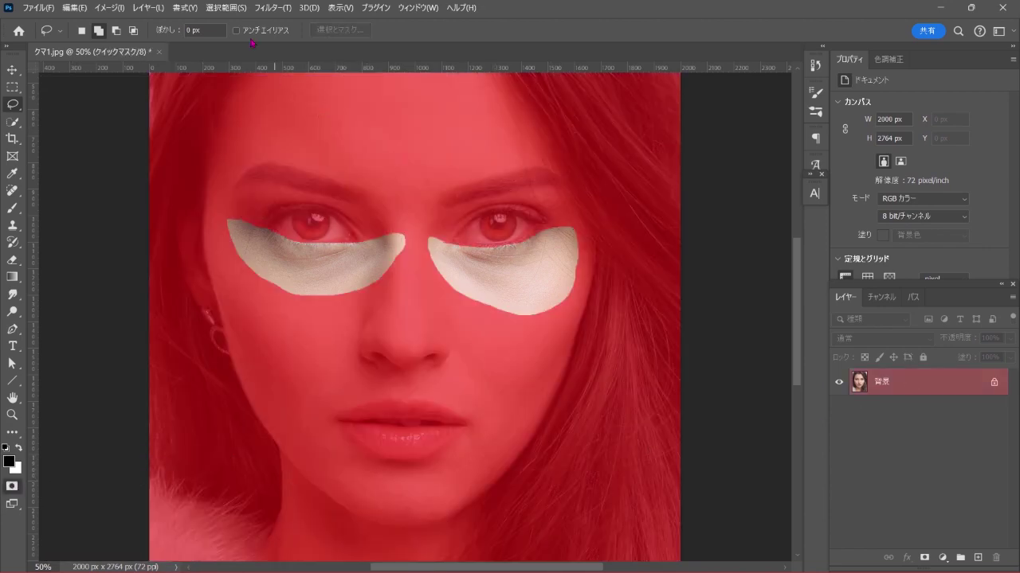
left_click(269, 9)
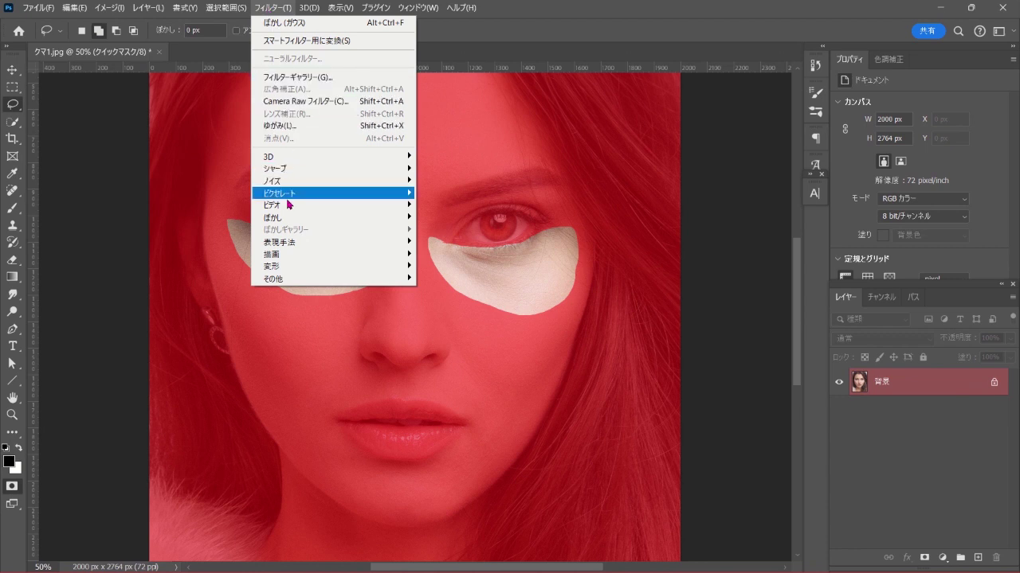
mouse_move(331, 216)
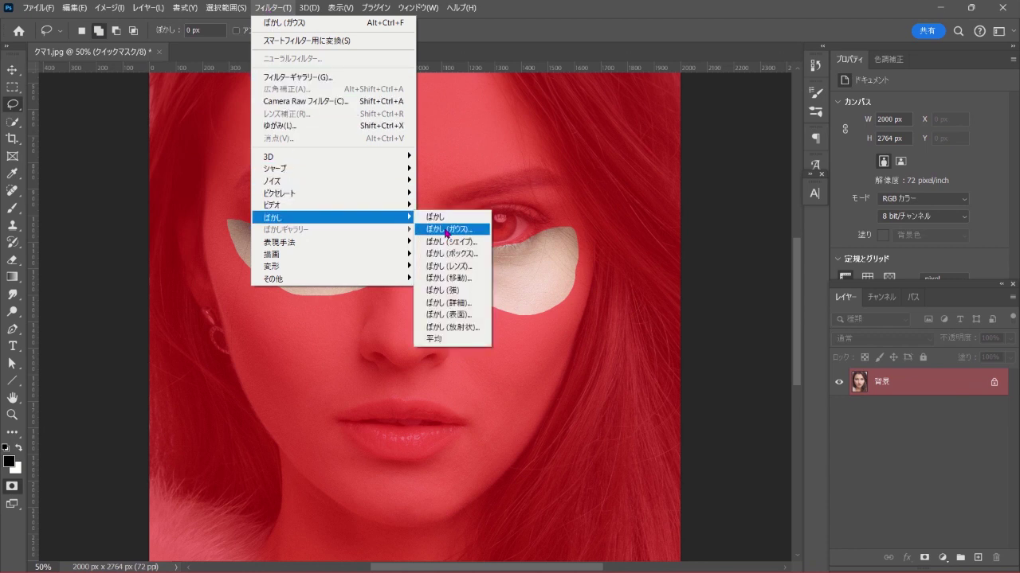
left_click(479, 231)
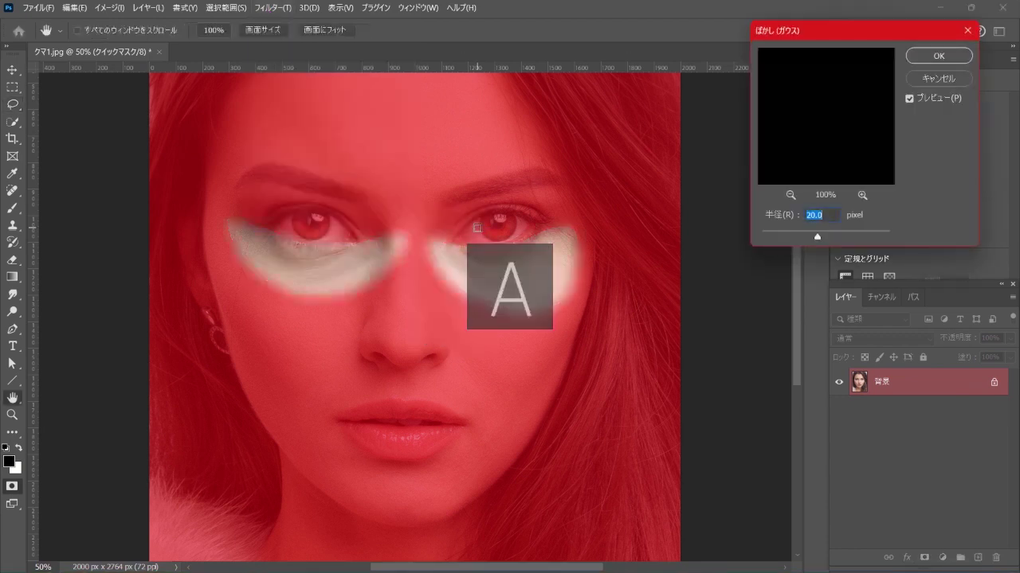
mouse_move(817, 238)
left_mouse_down()
mouse_move(789, 238)
mouse_move(819, 238)
left_mouse_up()
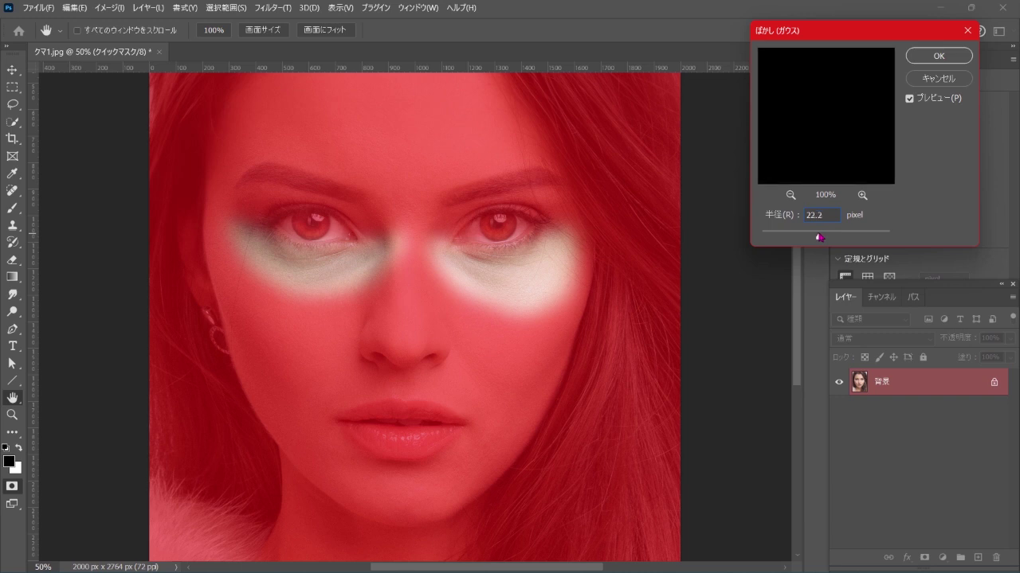
double_click(816, 215)
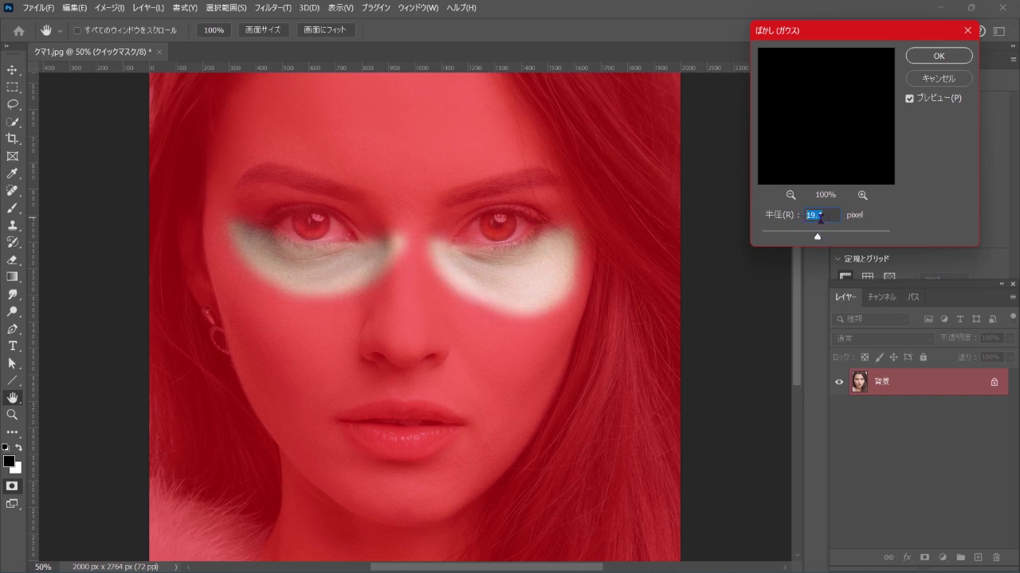
type("20")
left_click(937, 56)
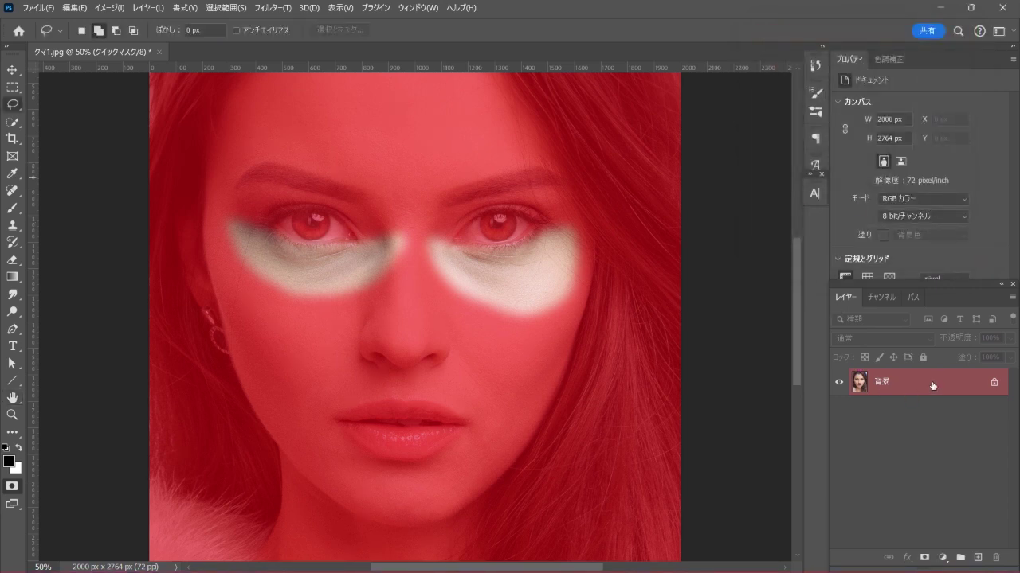
Step: Exit Quick Mask, hide selection edges, and add a new layer in Lighten (比較(明)) mode
left_click(12, 485)
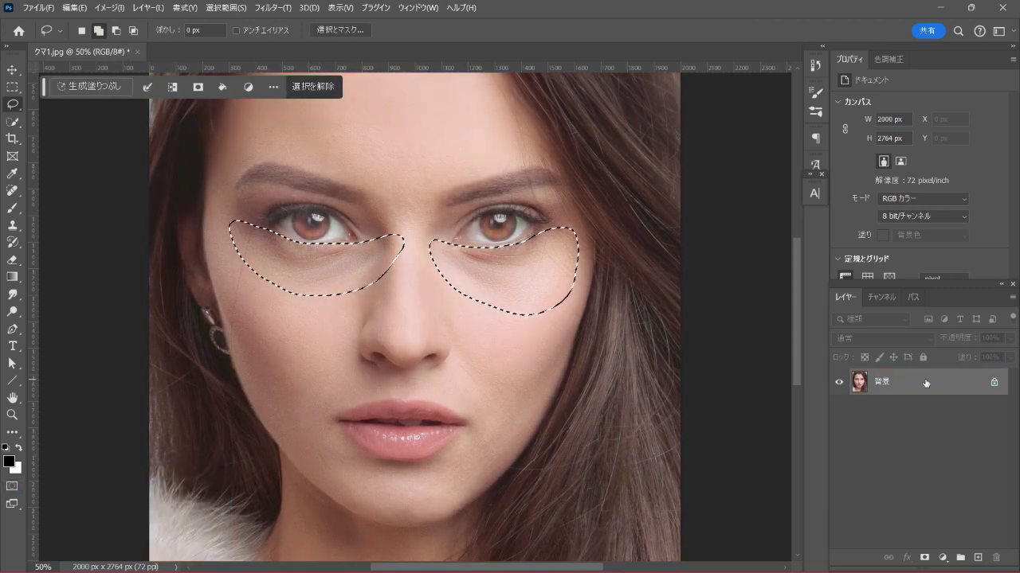
key("ctrl+h")
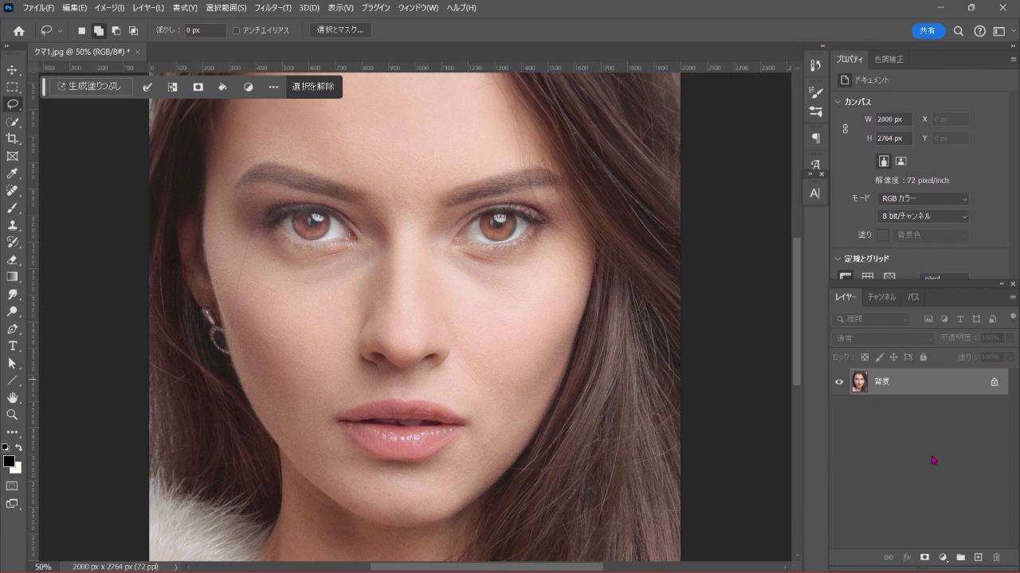
left_click(978, 557)
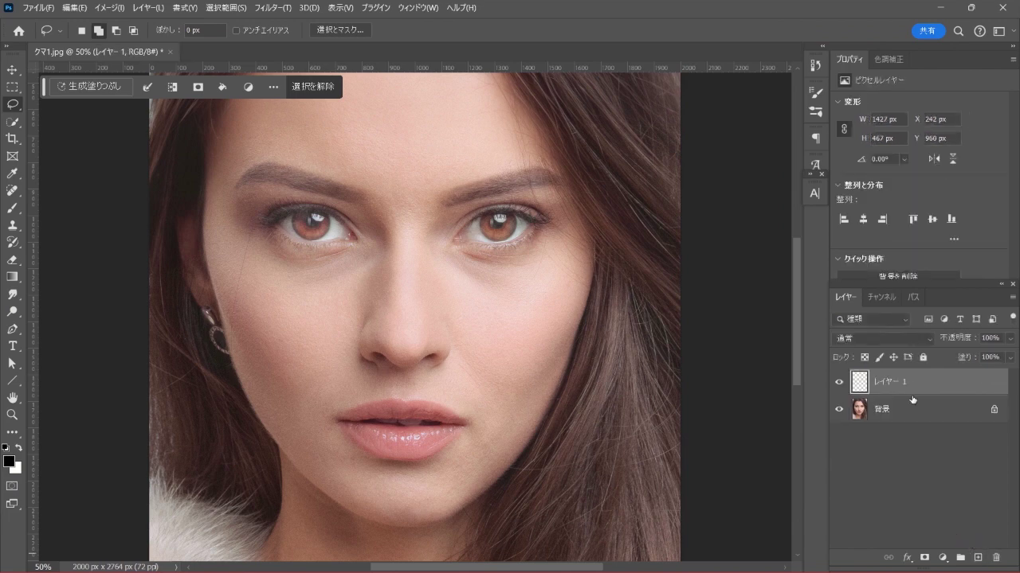
left_click(881, 338)
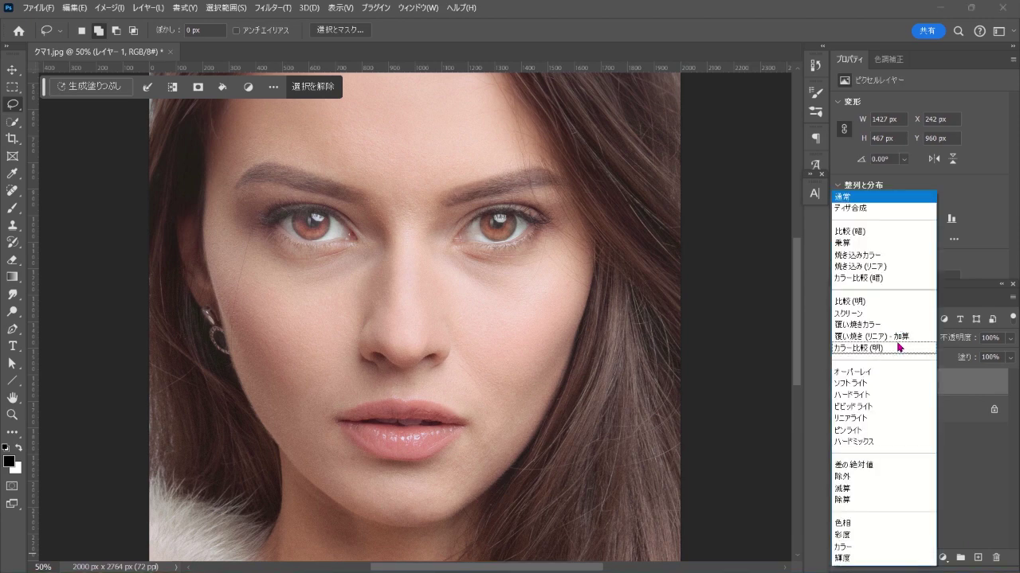
left_click(907, 302)
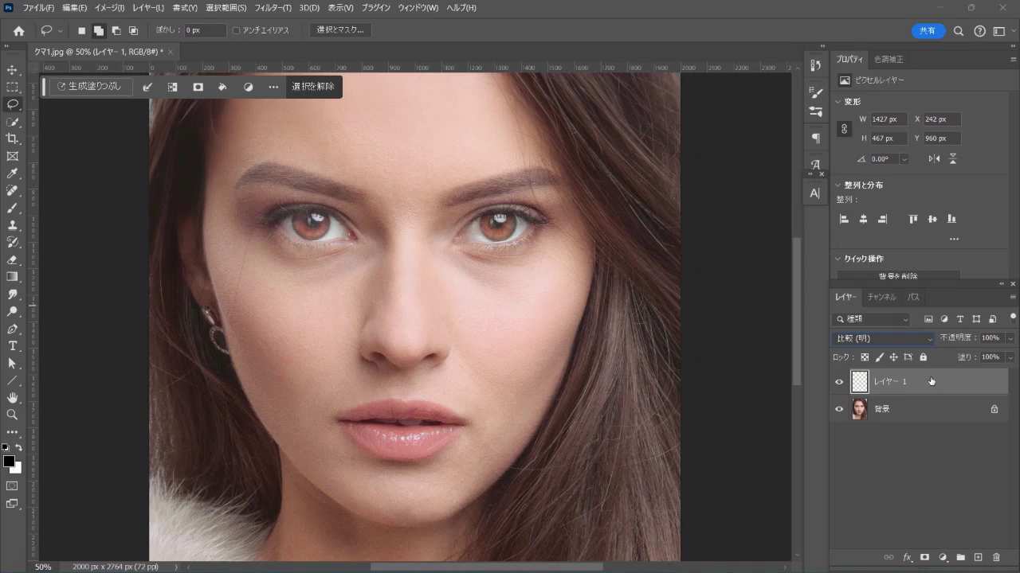
left_click(14, 209)
right_click(15, 208)
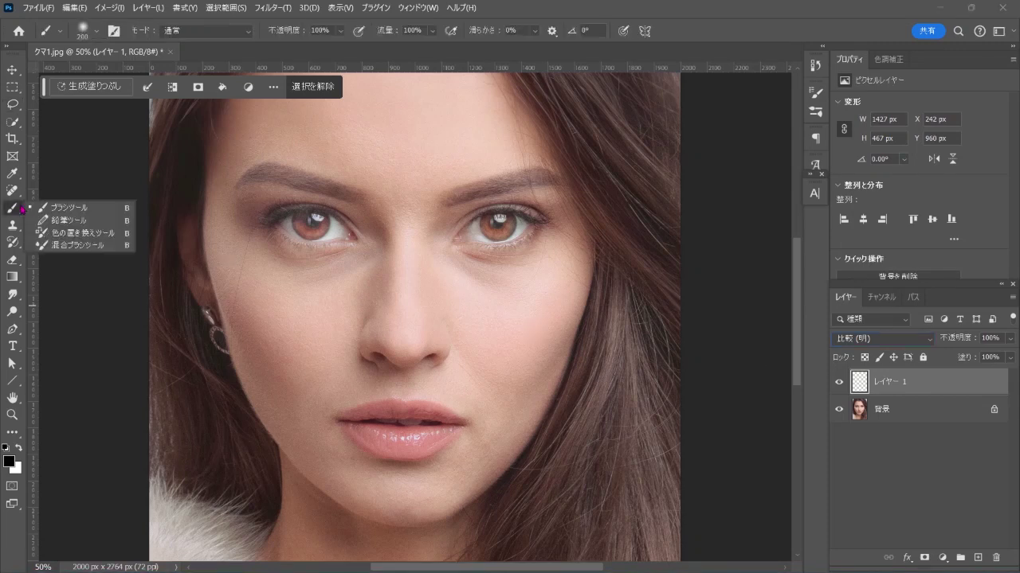
Step: Choose the standard Brush and lower its flow from 100% to 9%
left_click(100, 209)
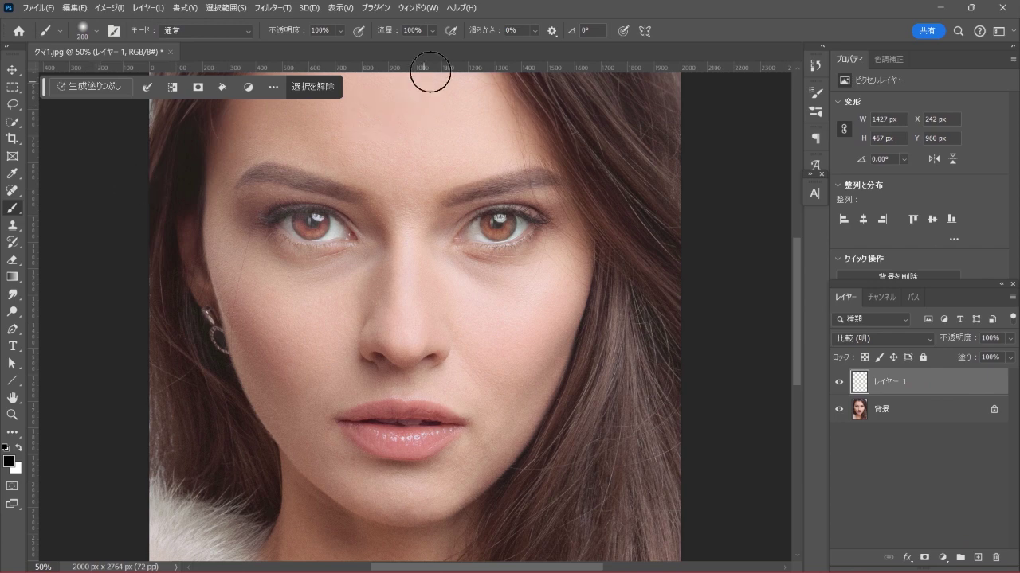
left_click(433, 31)
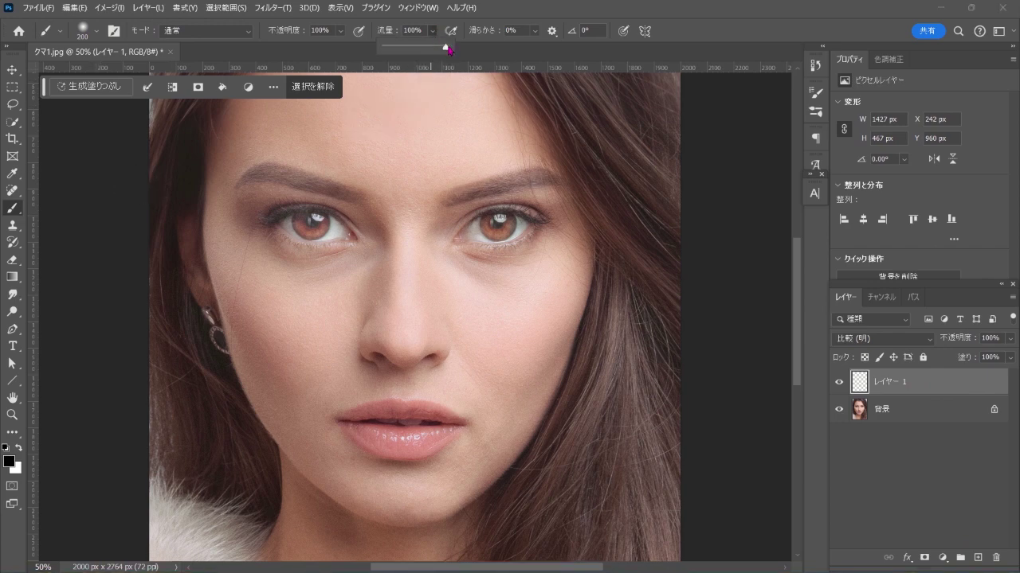
left_click_drag(446, 49, 408, 48)
left_click_drag(392, 50, 390, 49)
left_click(490, 51)
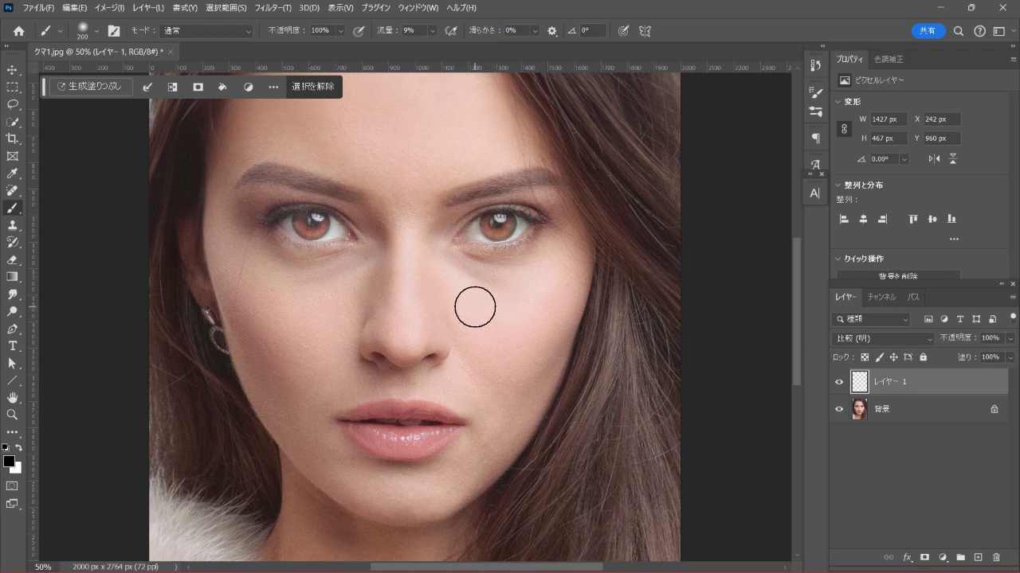
Step: Sample skin beside the nose and paint it over the shadow under the right-hand eye
left_click(406, 235, "alt")
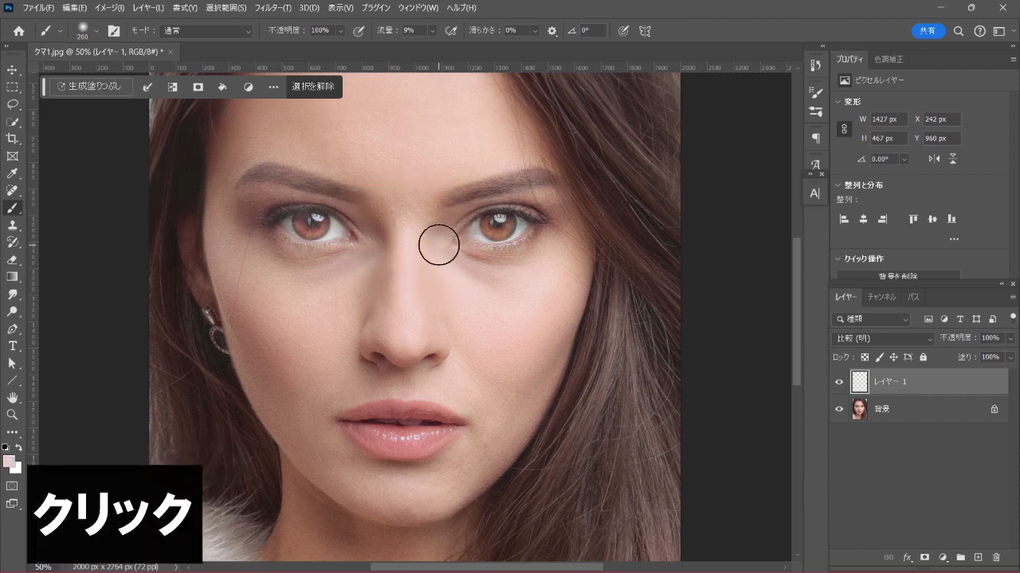
mouse_move(438, 245)
left_mouse_down()
mouse_move(467, 266)
mouse_move(505, 263)
mouse_move(558, 239)
mouse_move(542, 295)
mouse_move(455, 279)
left_mouse_up()
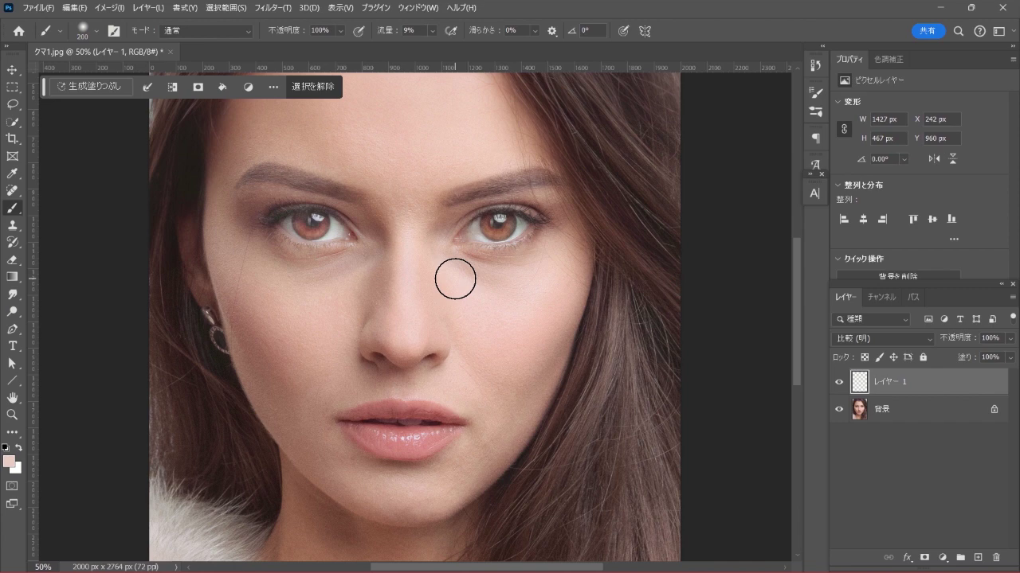
left_click(413, 234, "alt")
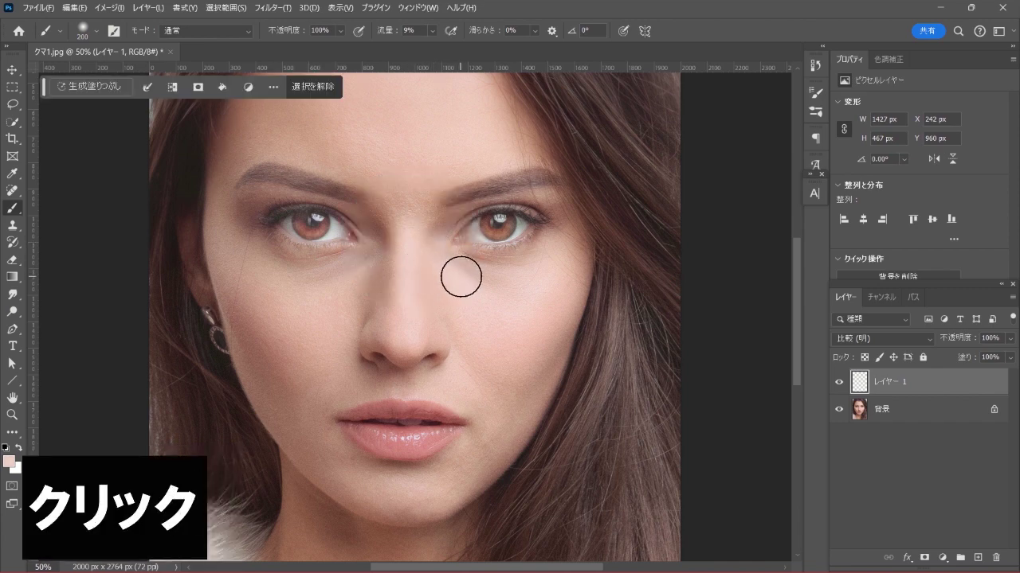
mouse_move(461, 277)
left_mouse_down()
mouse_move(517, 284)
mouse_move(505, 271)
mouse_move(582, 250)
mouse_move(553, 234)
mouse_move(508, 258)
mouse_move(450, 260)
mouse_move(459, 275)
mouse_move(555, 280)
mouse_move(510, 282)
left_mouse_up()
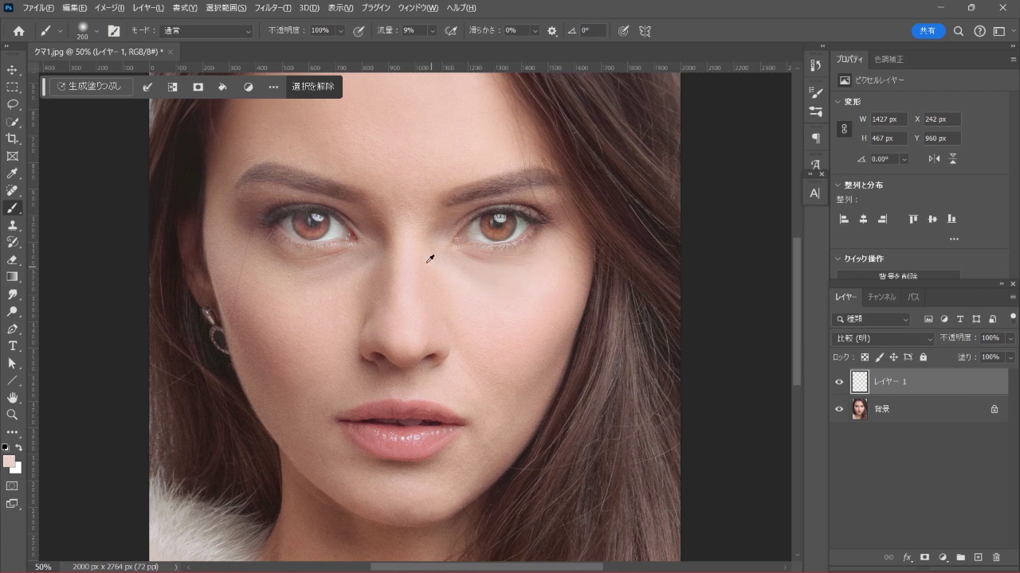
left_click(413, 239, "alt")
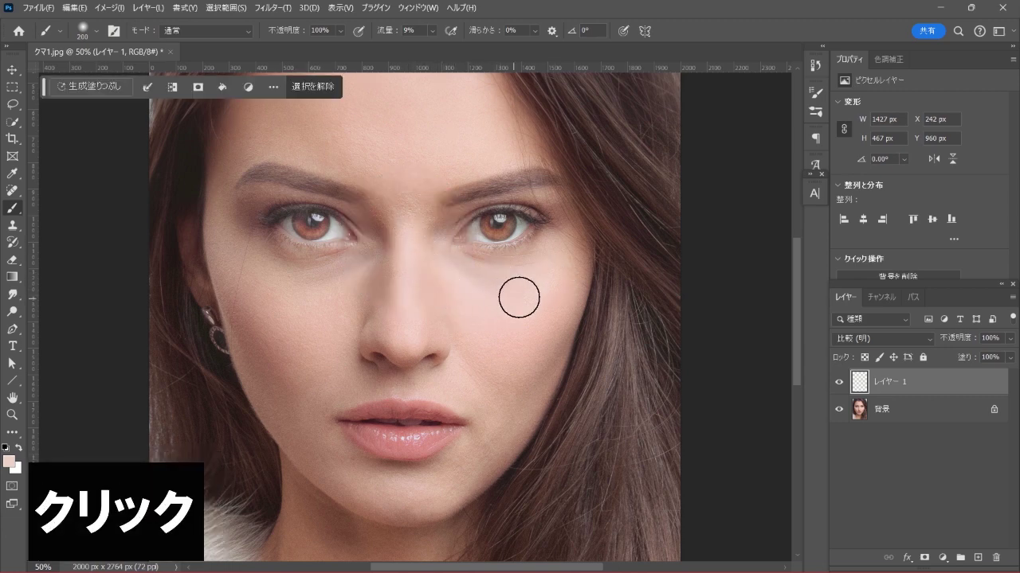
mouse_move(530, 292)
left_mouse_down()
mouse_move(485, 290)
mouse_move(451, 263)
mouse_move(539, 245)
left_mouse_up()
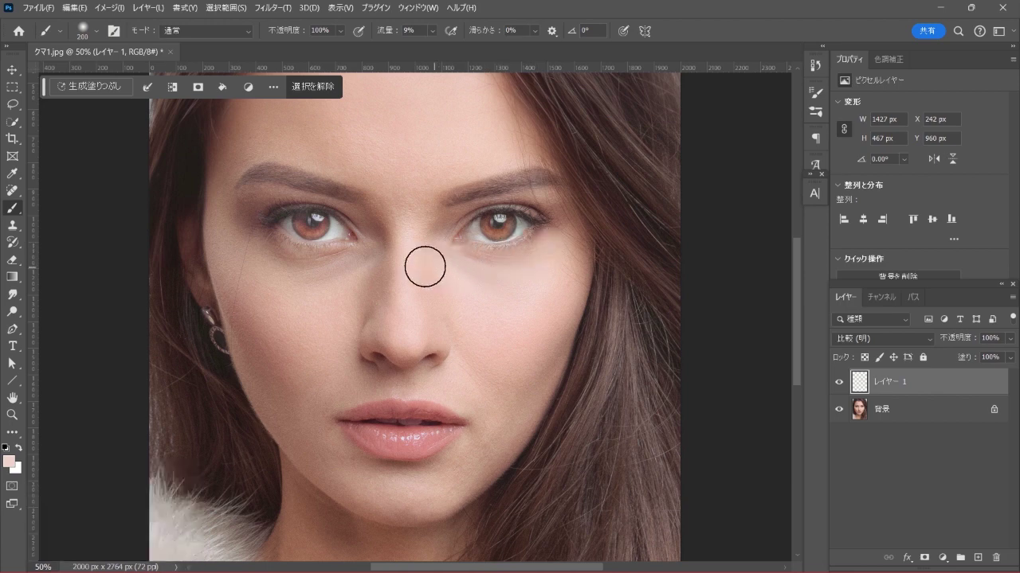
Step: Resample skin and paint a long stroke across the shadow under the left-hand eye
left_click(410, 230, "alt")
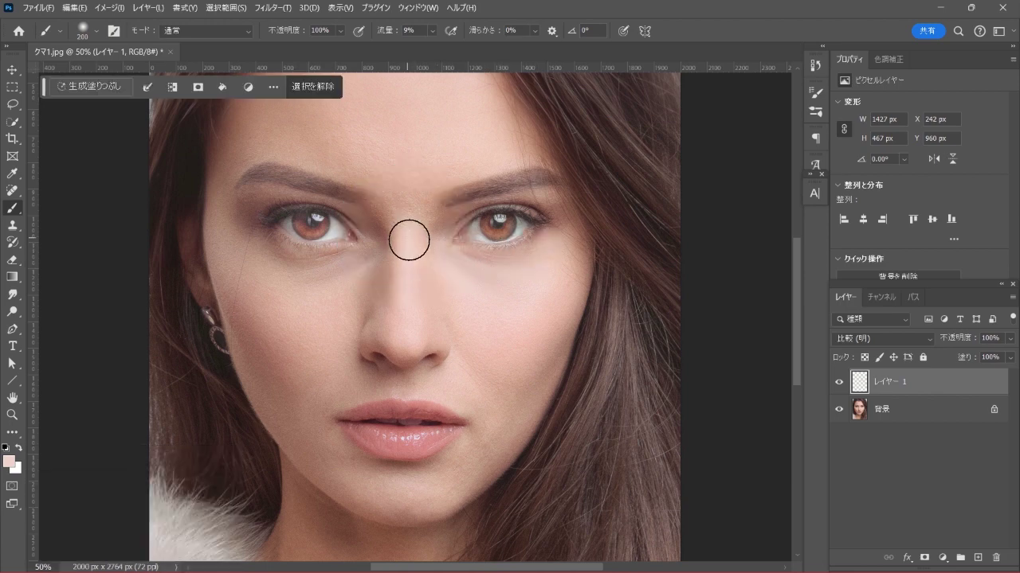
left_click(377, 245)
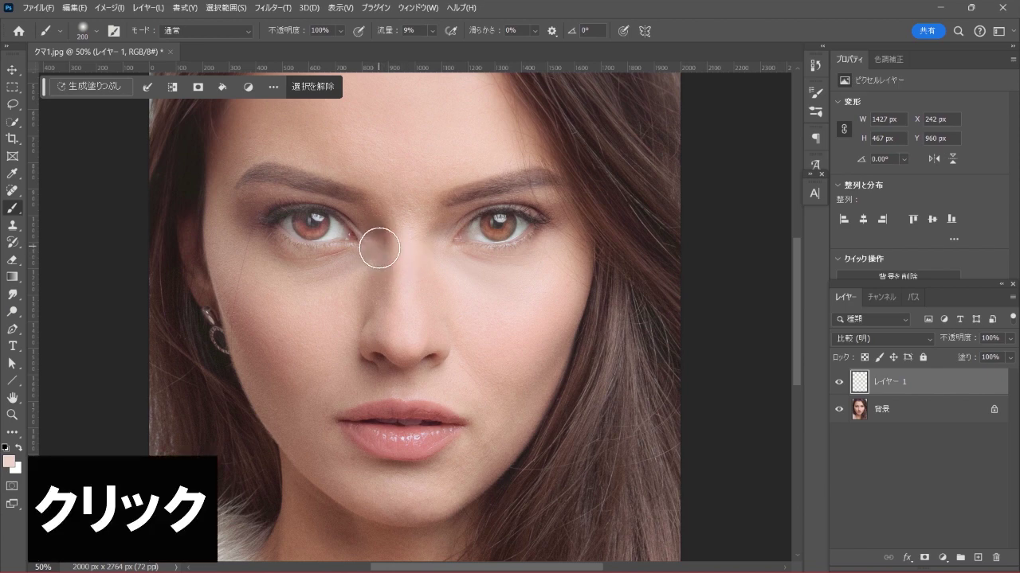
mouse_move(364, 251)
left_mouse_down()
mouse_move(292, 258)
mouse_move(257, 232)
mouse_move(248, 241)
mouse_move(231, 228)
left_mouse_up()
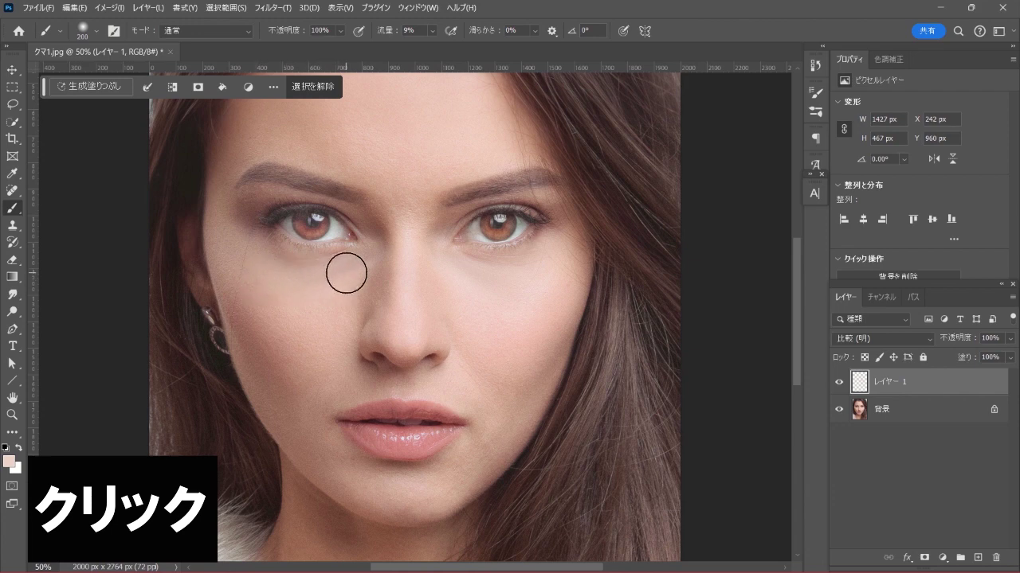
Step: Resample nose-bridge skin and dab repeatedly to build up lightening under the left eye
left_click(406, 236, "alt")
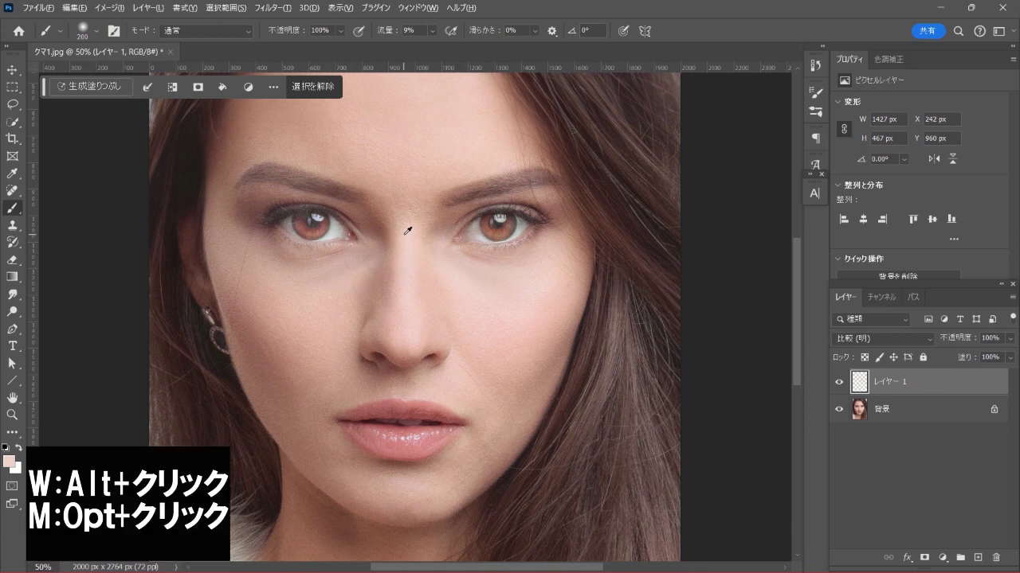
left_click(343, 275)
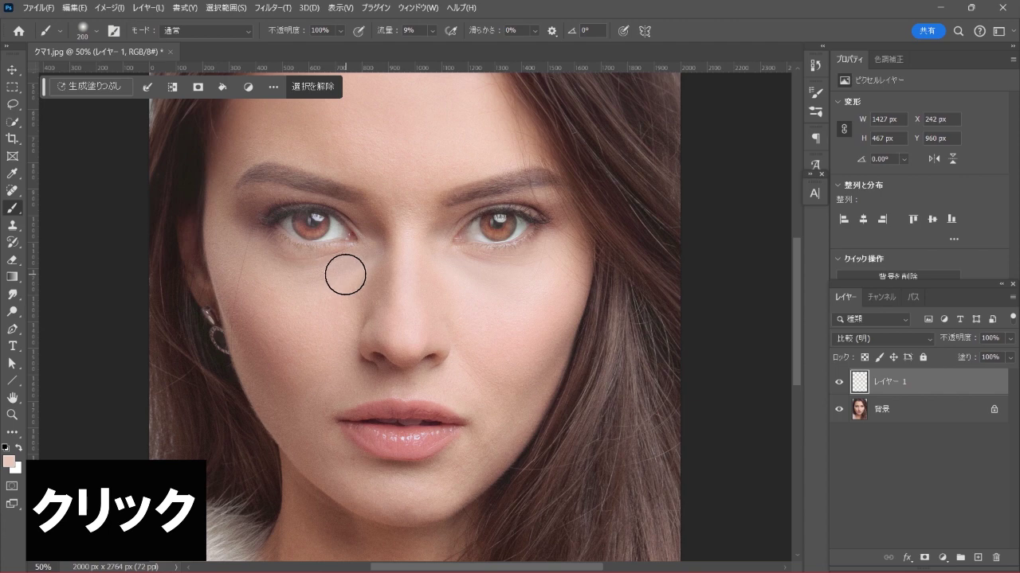
left_click(321, 276)
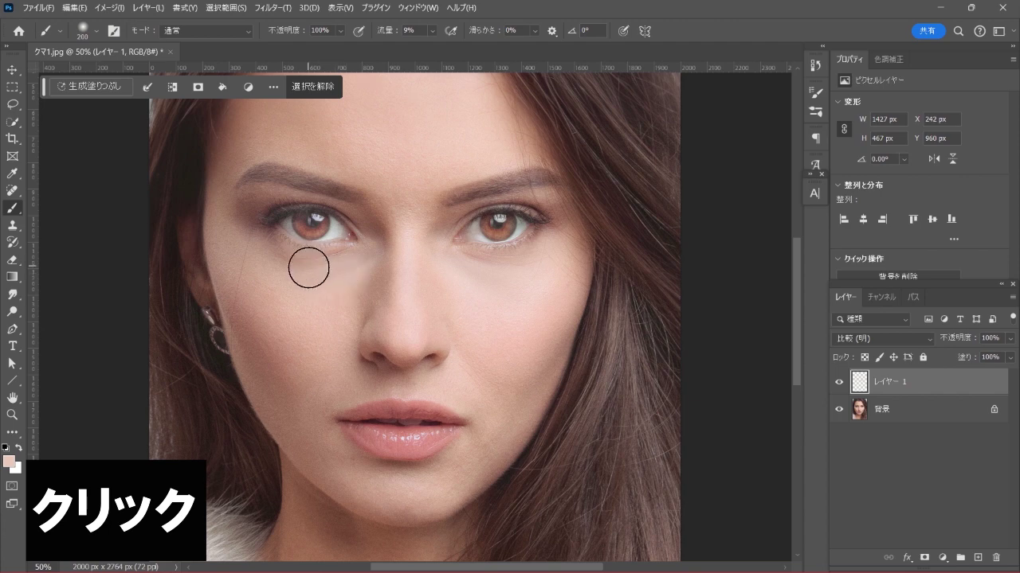
left_click(289, 262)
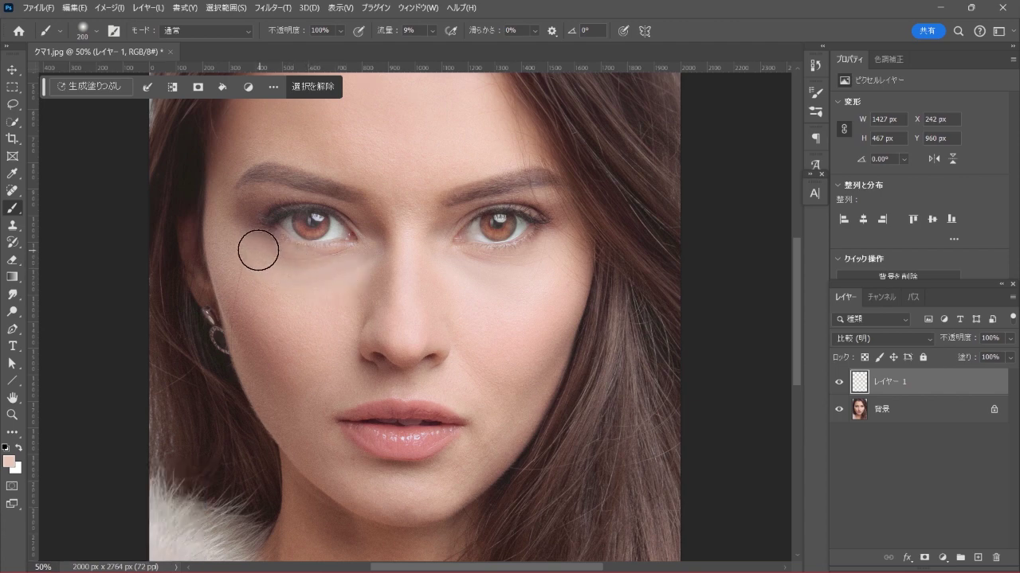
left_click(256, 244)
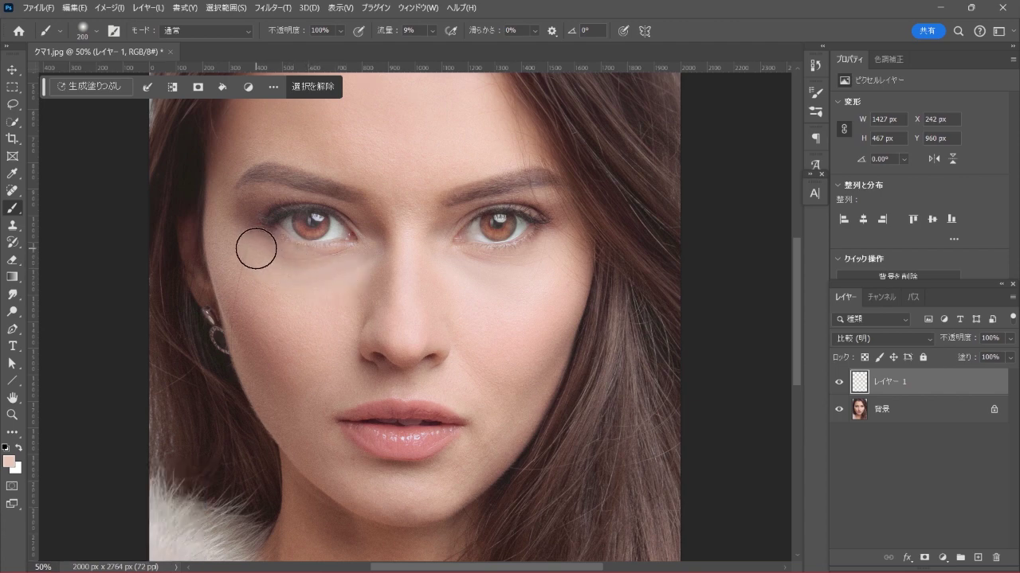
left_click(404, 237, "alt")
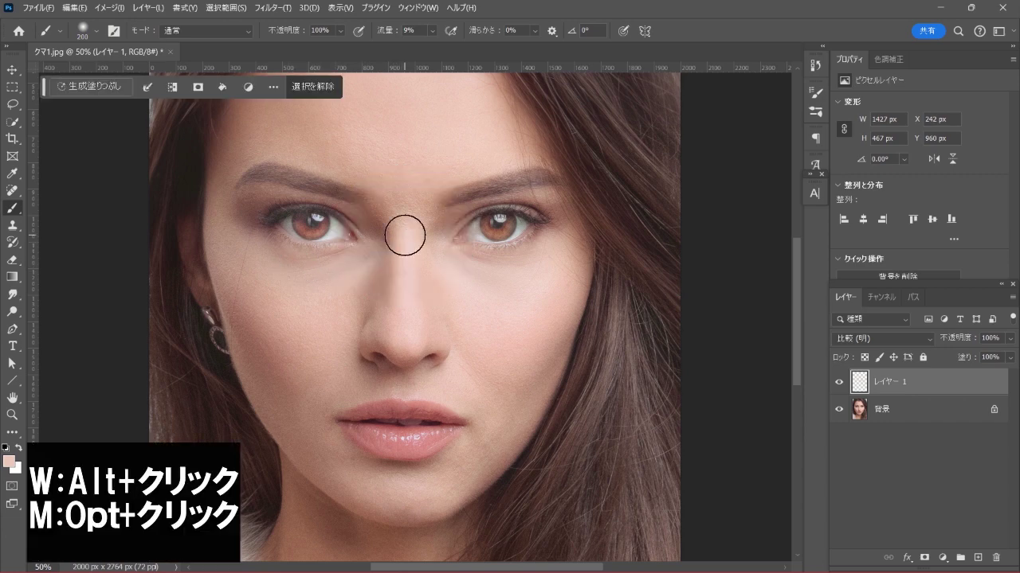
left_click(350, 267)
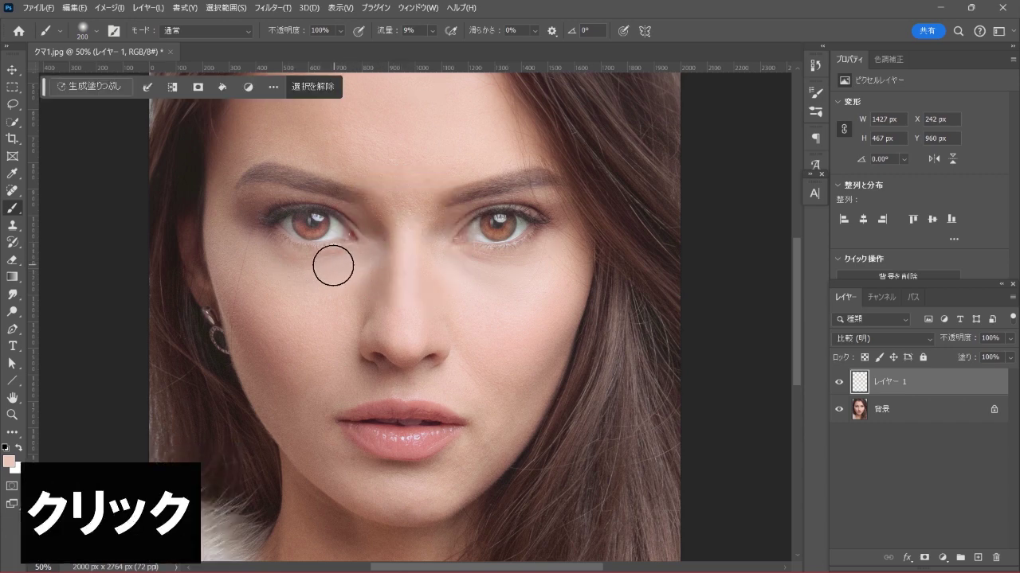
left_click(313, 265)
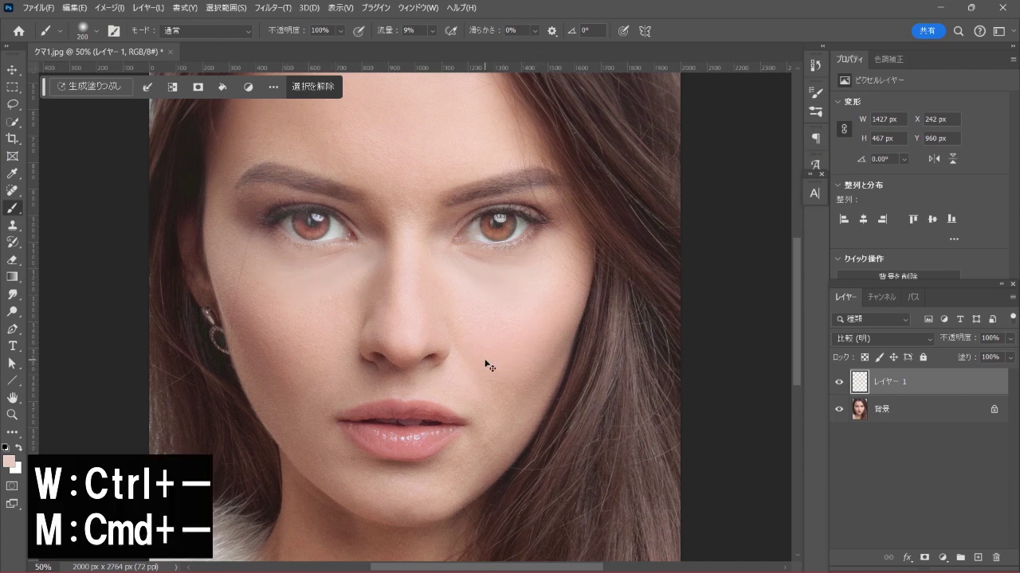
Step: Enlarge the brush to 250 and paint resampled skin tone under the right eye toward the temple
key("ctrl+minus")
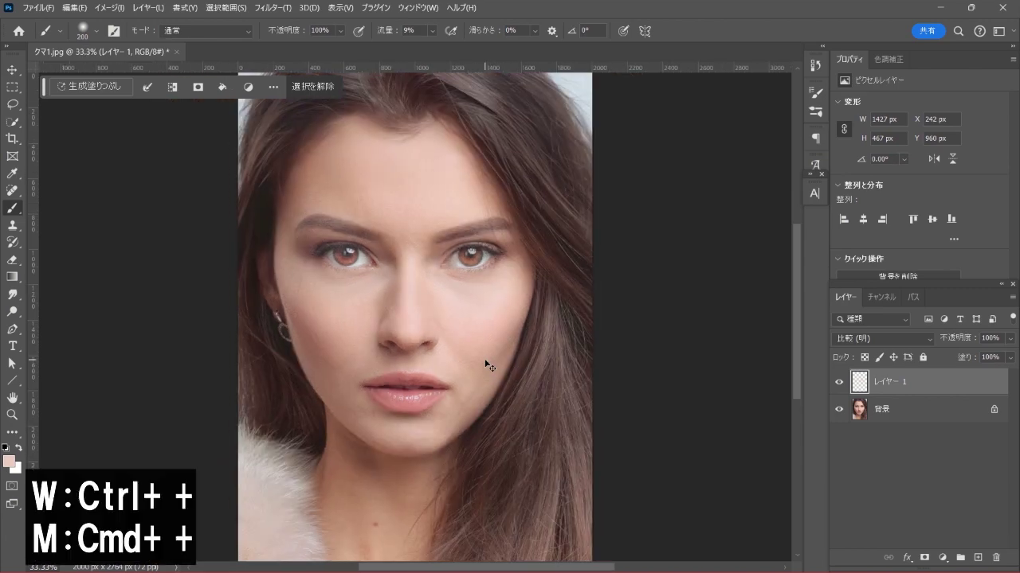
key("ctrl+plus")
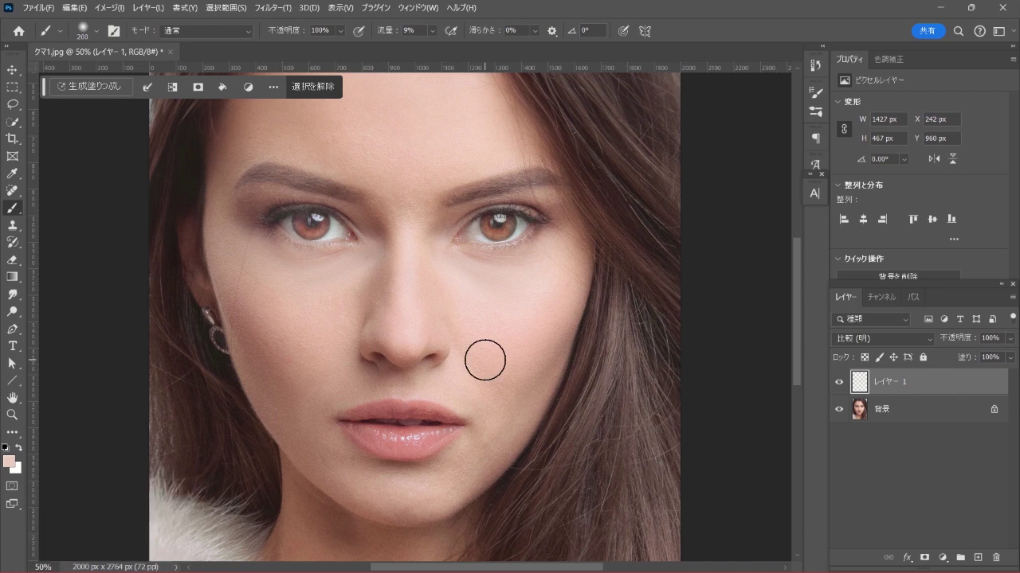
left_click(417, 239, "alt")
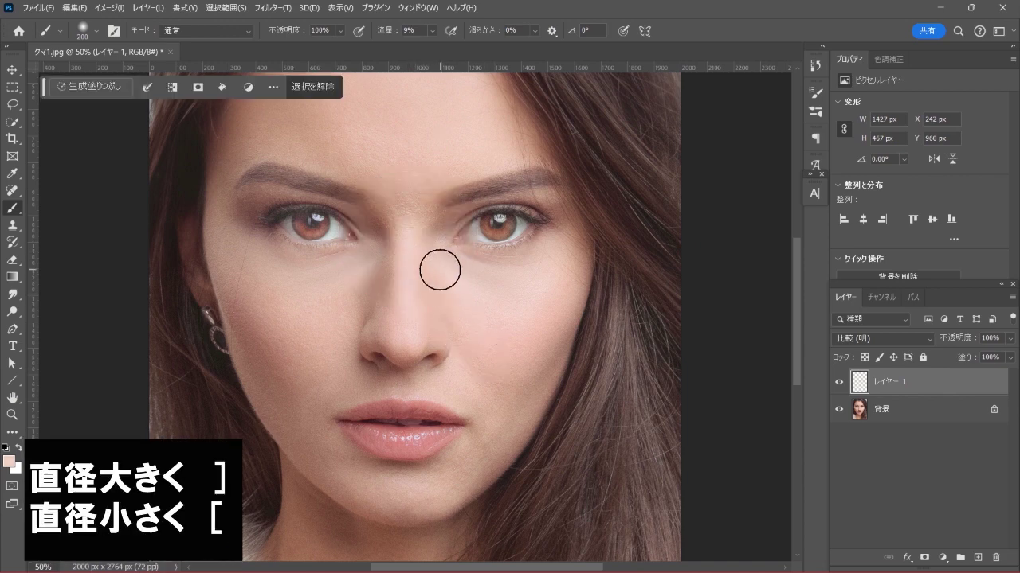
key("bracketright")
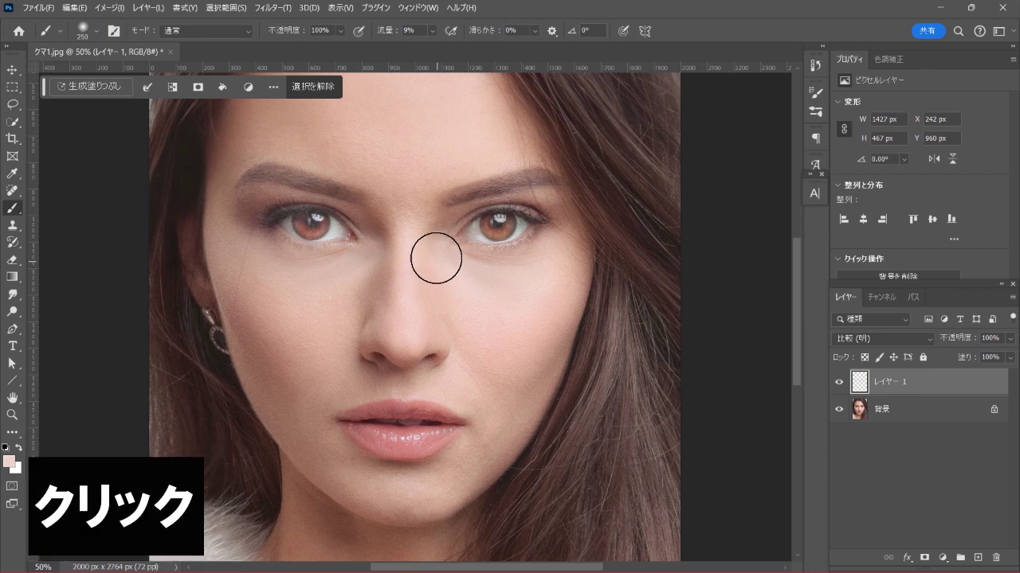
left_click(436, 250)
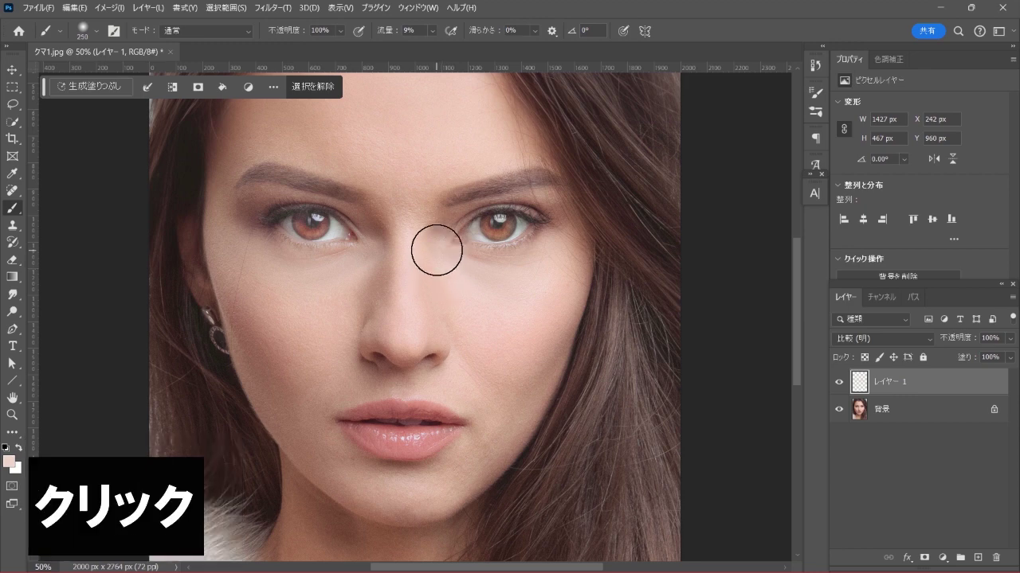
left_click(467, 282)
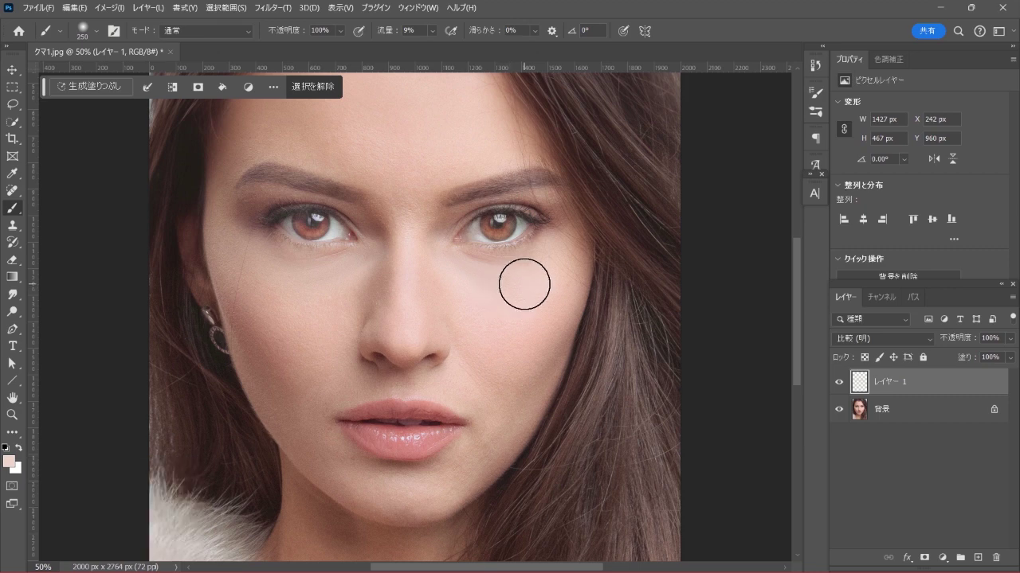
left_click_drag(487, 271, 566, 246)
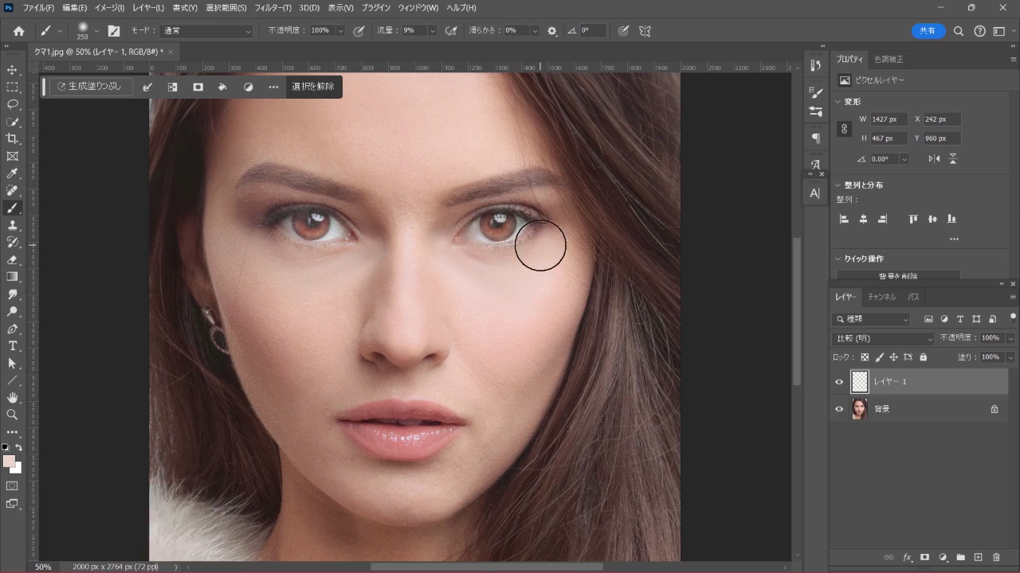
left_click(412, 229, "alt")
mouse_move(391, 268)
left_mouse_down()
mouse_move(372, 254)
mouse_move(326, 278)
mouse_move(239, 250)
left_mouse_up()
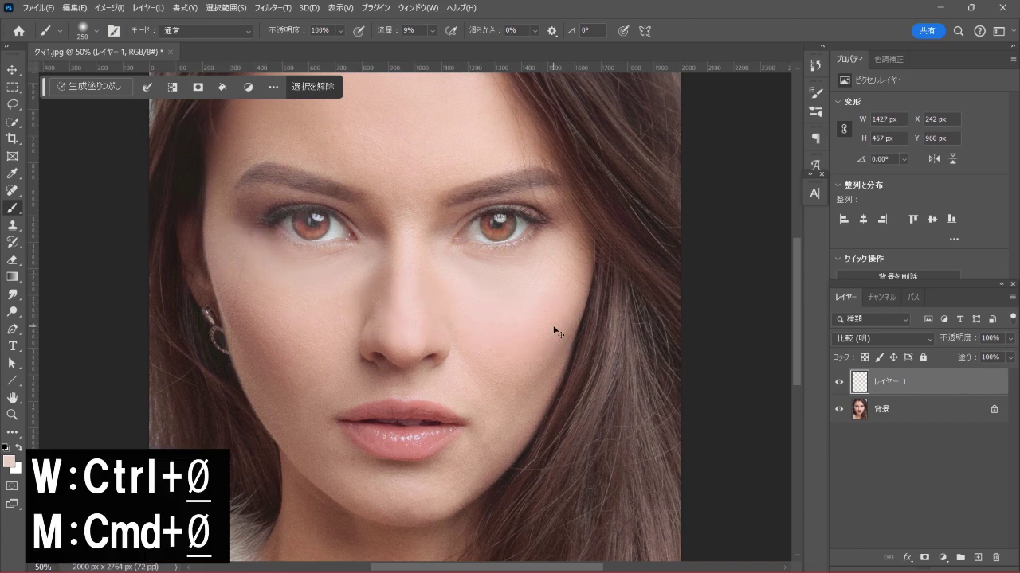
Step: Fit the whole image on screen and set レイヤー 1's opacity to 90%
key("ctrl+minus")
key("ctrl+0")
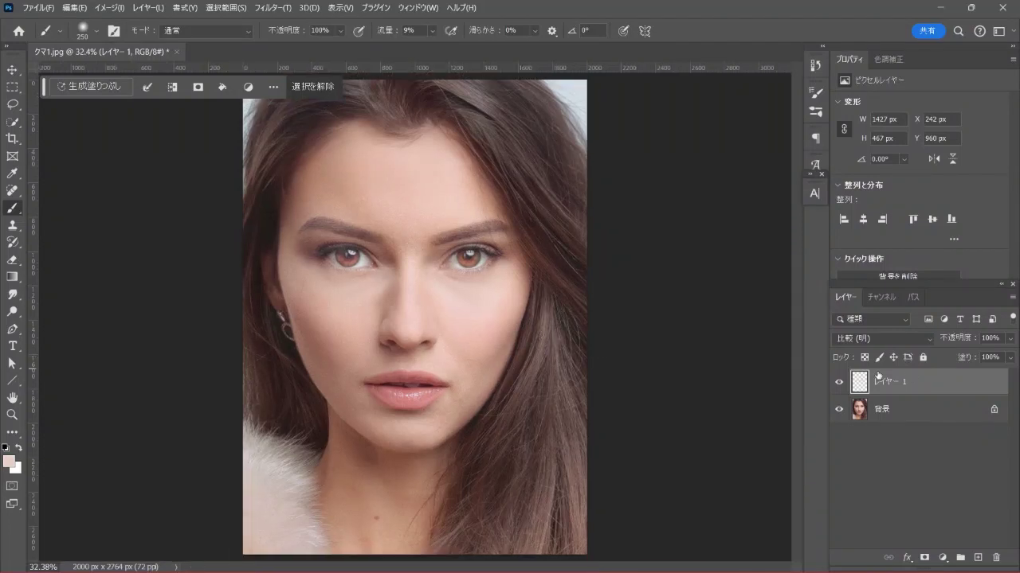
left_click(1011, 341)
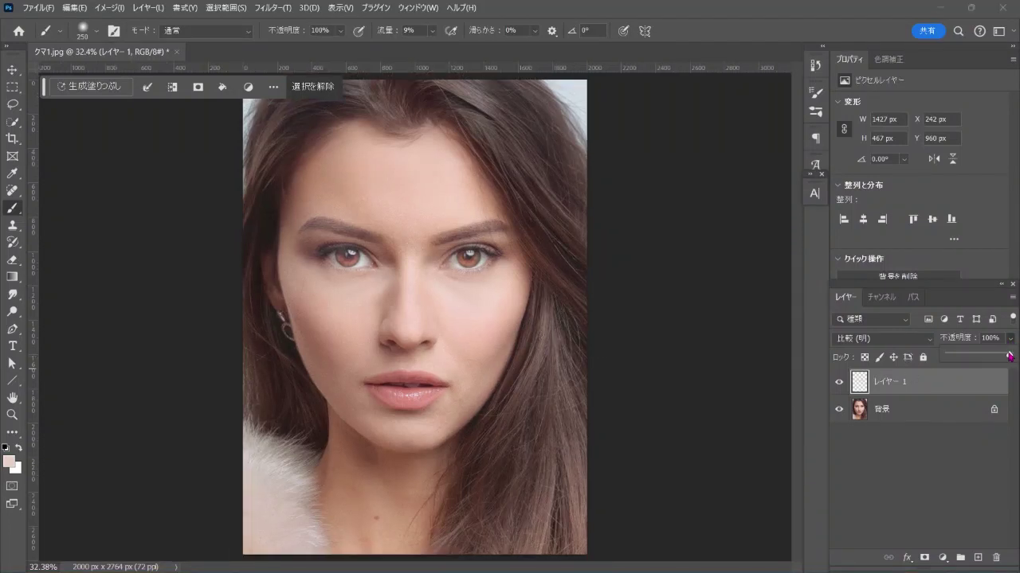
mouse_move(1010, 356)
left_mouse_down()
mouse_move(944, 359)
mouse_move(966, 359)
left_mouse_up()
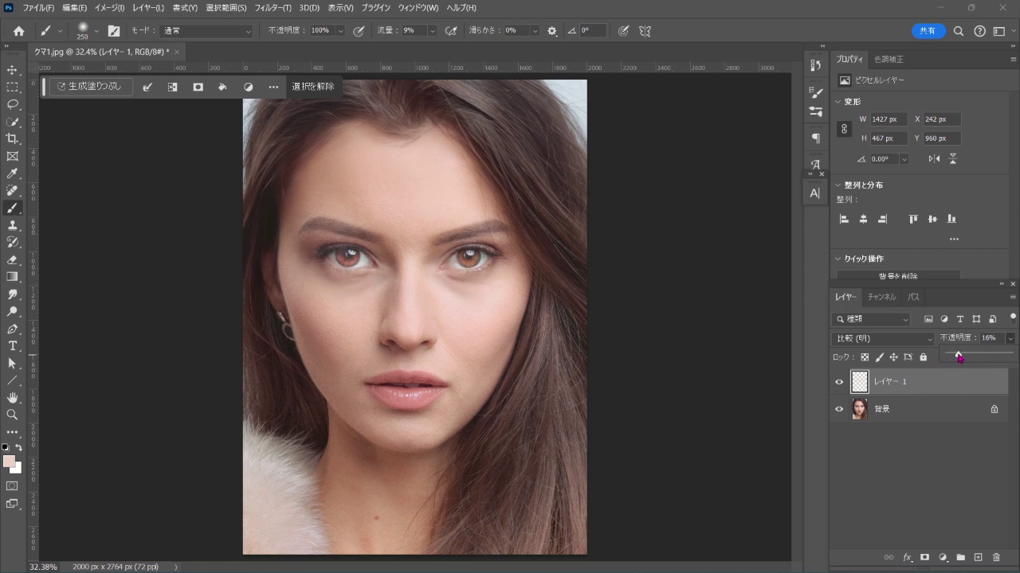
left_click_drag(968, 358, 1003, 357)
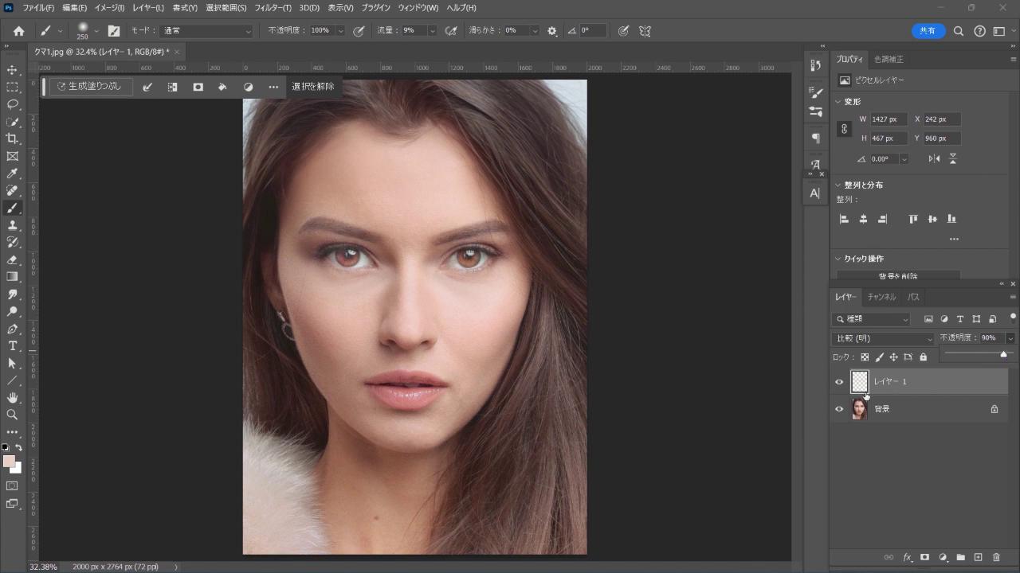
left_click(838, 382)
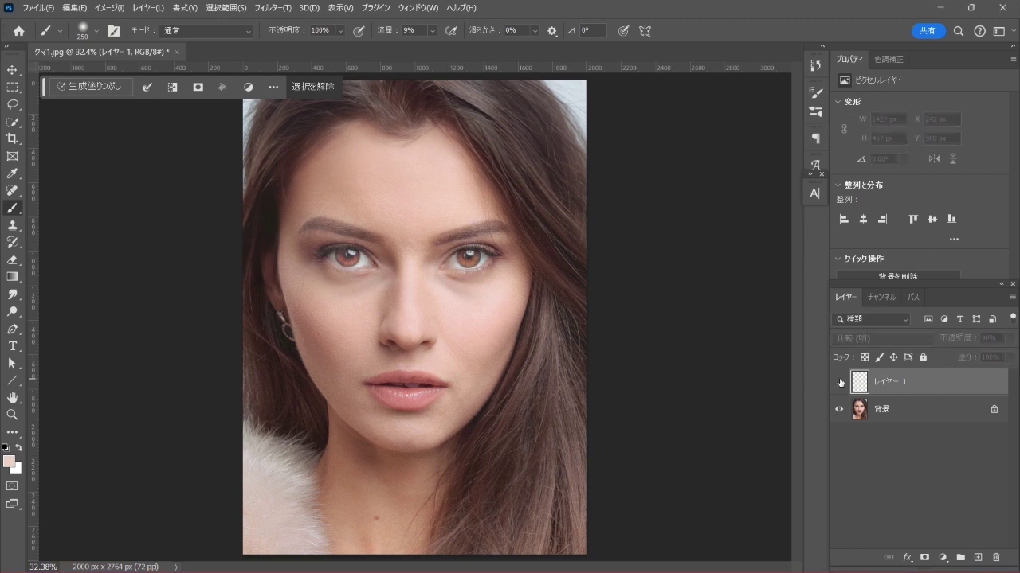
left_click(838, 383)
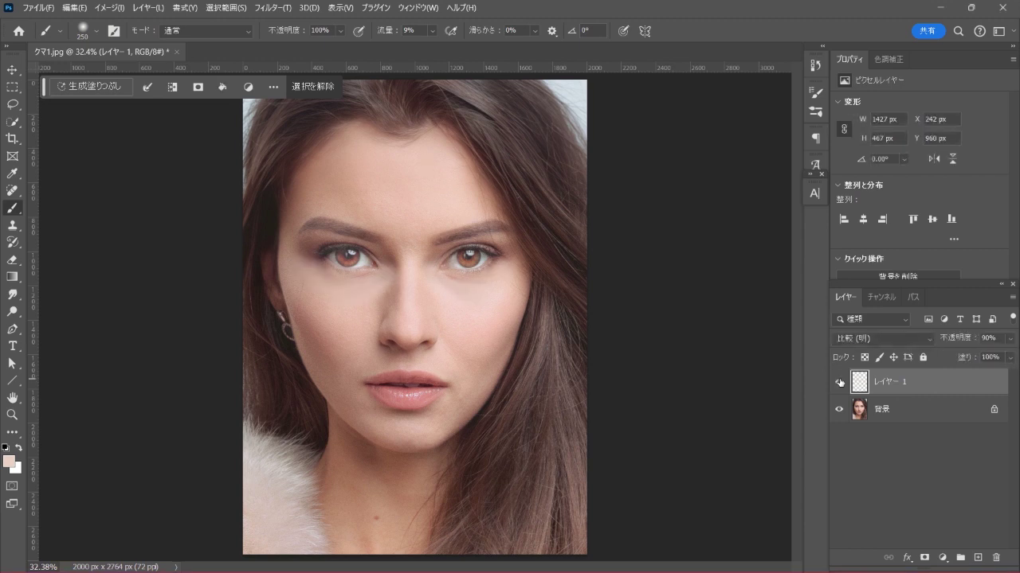
left_click(838, 383)
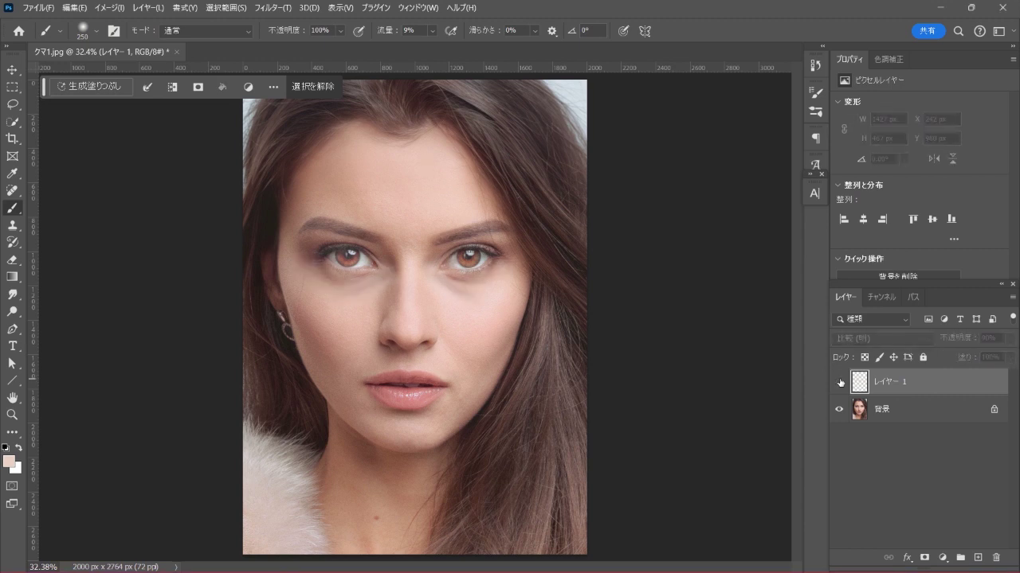
left_click(839, 382)
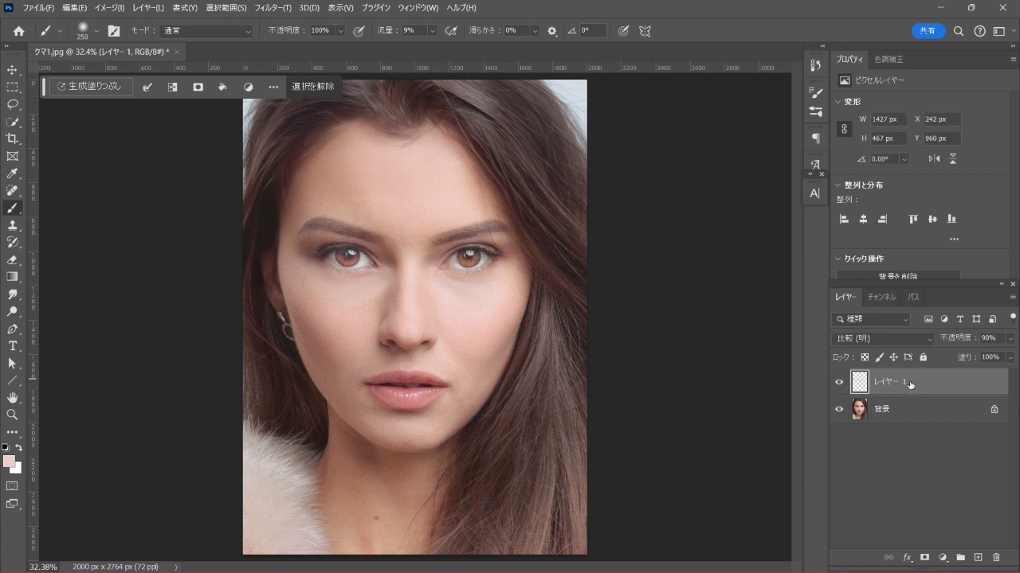
key("ctrl+plus")
key("ctrl+plus")
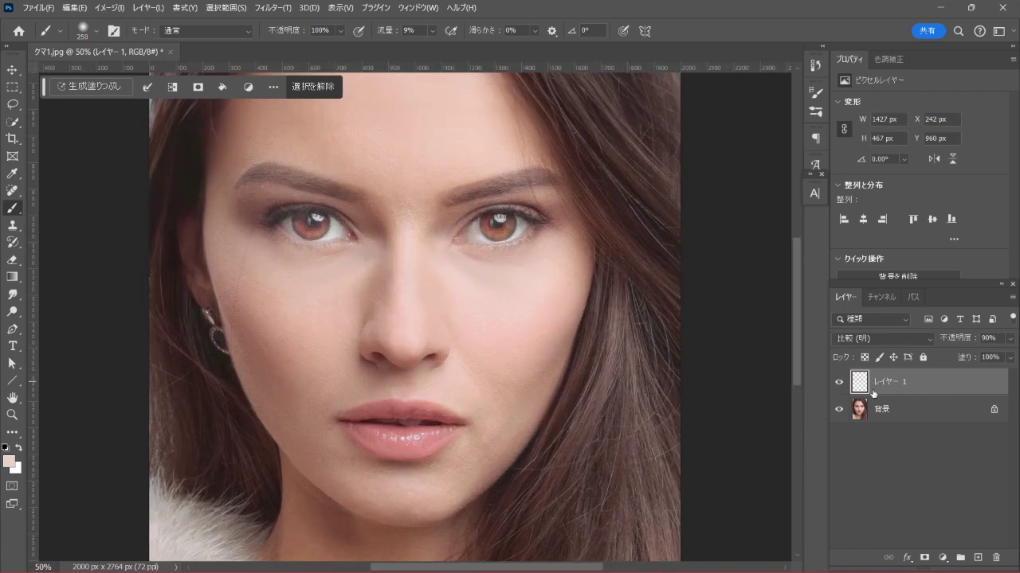
left_click(838, 384)
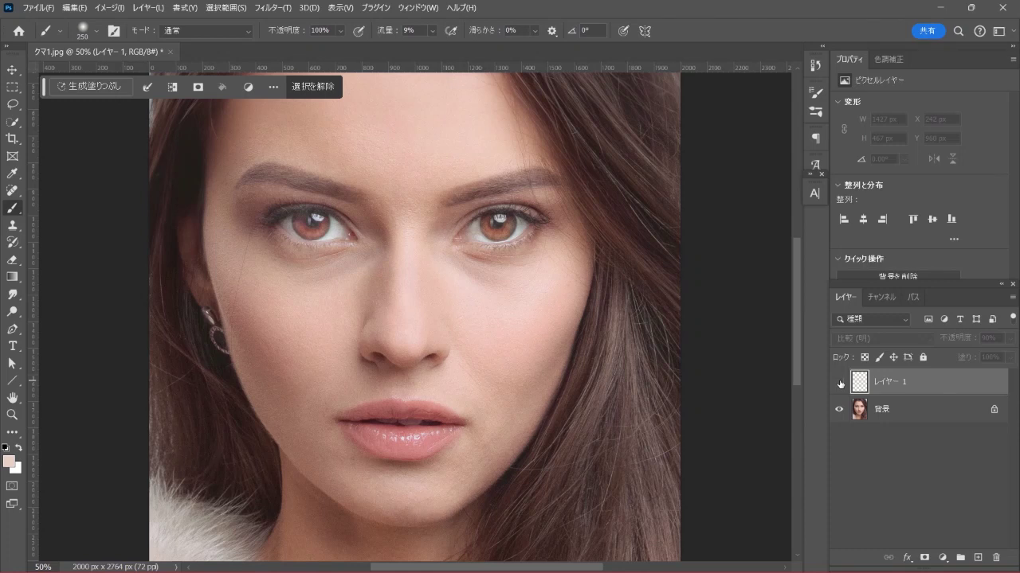
left_click(839, 383)
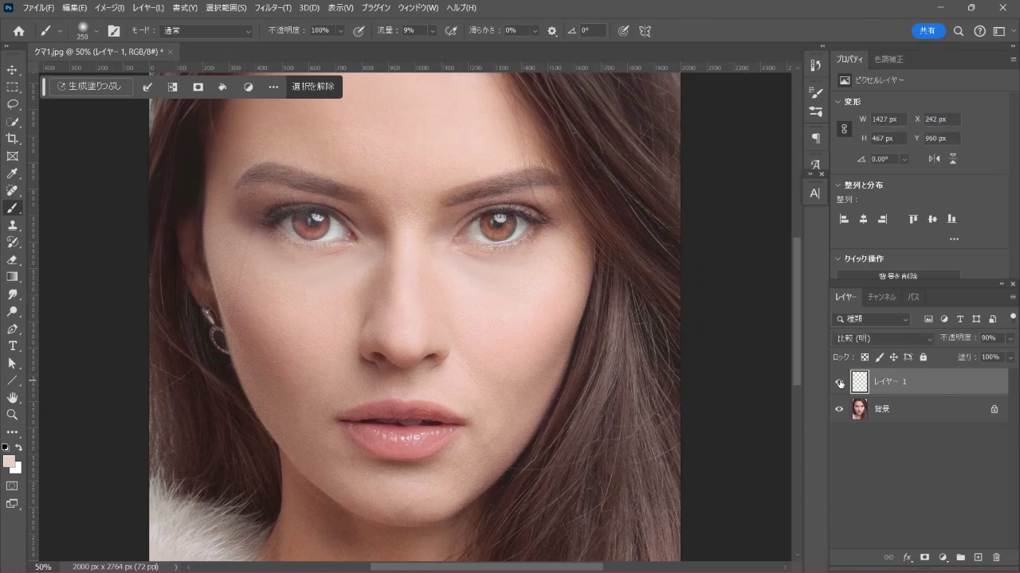
left_click(839, 383)
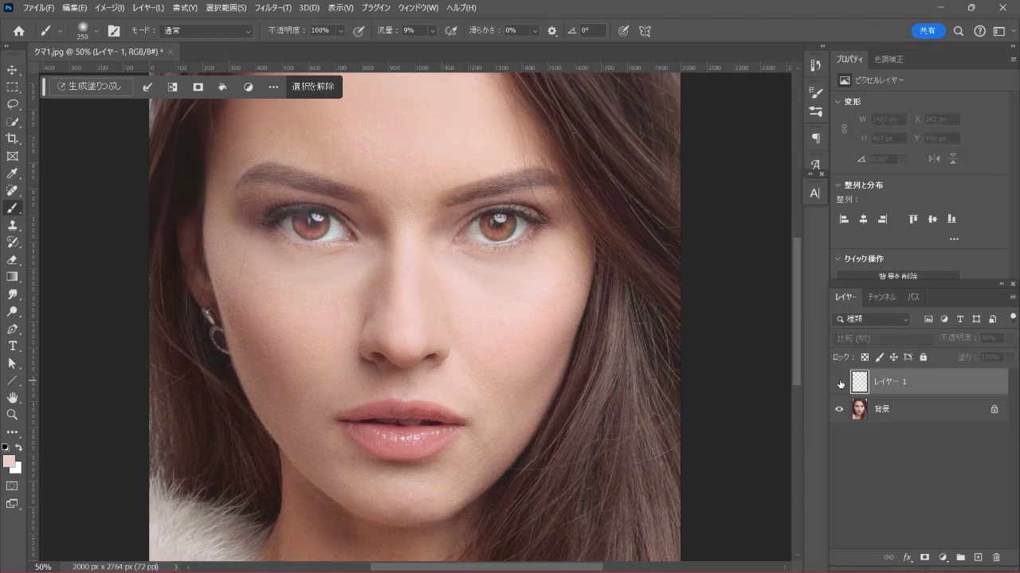
left_click(840, 383)
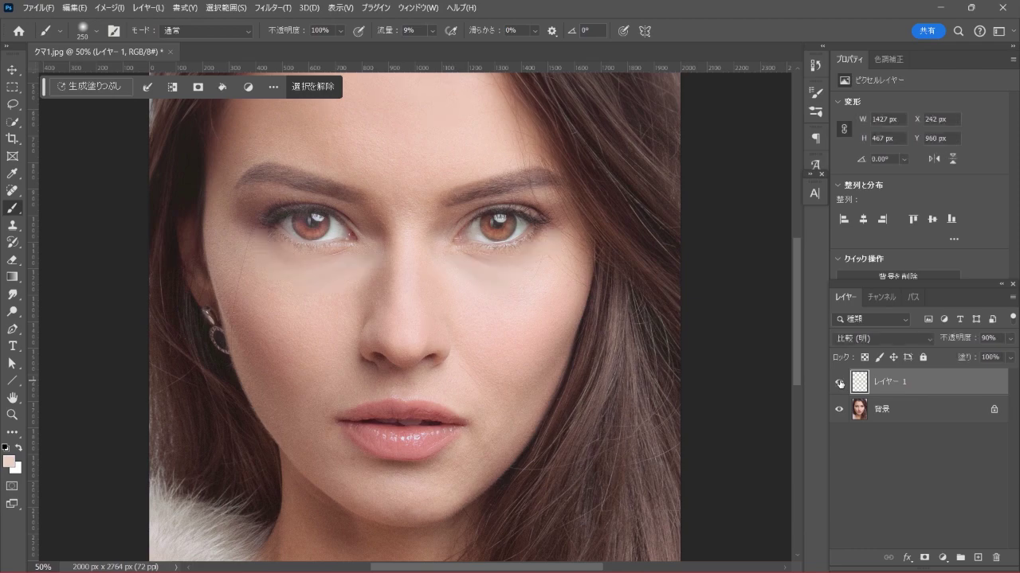